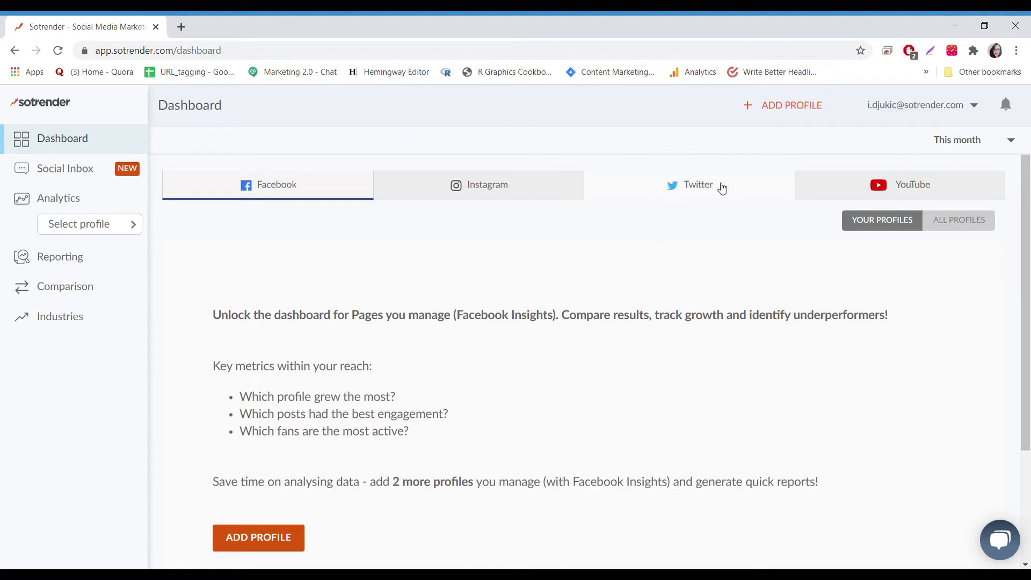
Add the Sotrender page as a Facebook profile and close the add-profile dialog
click(784, 110)
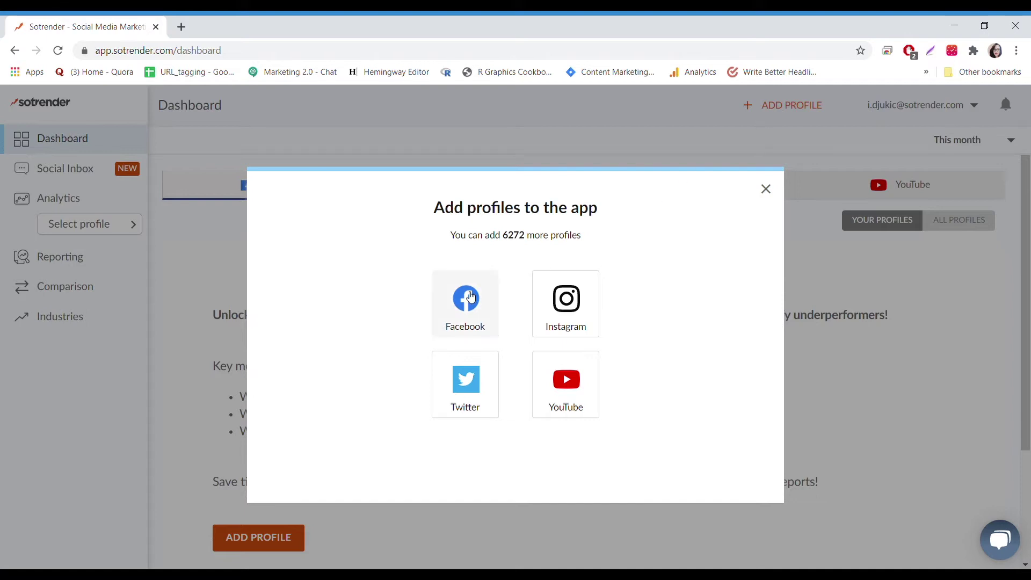
click(471, 297)
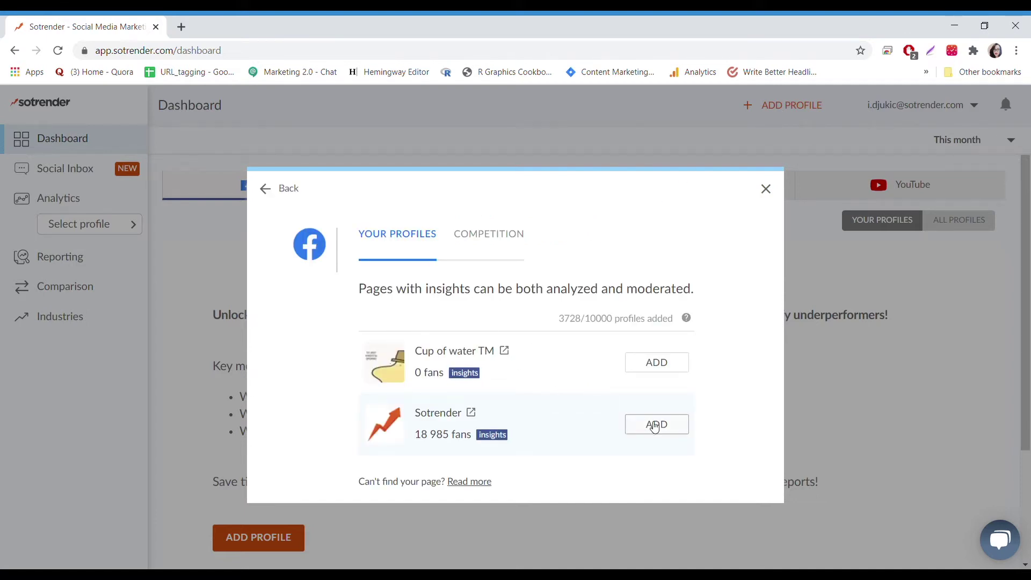
click(654, 425)
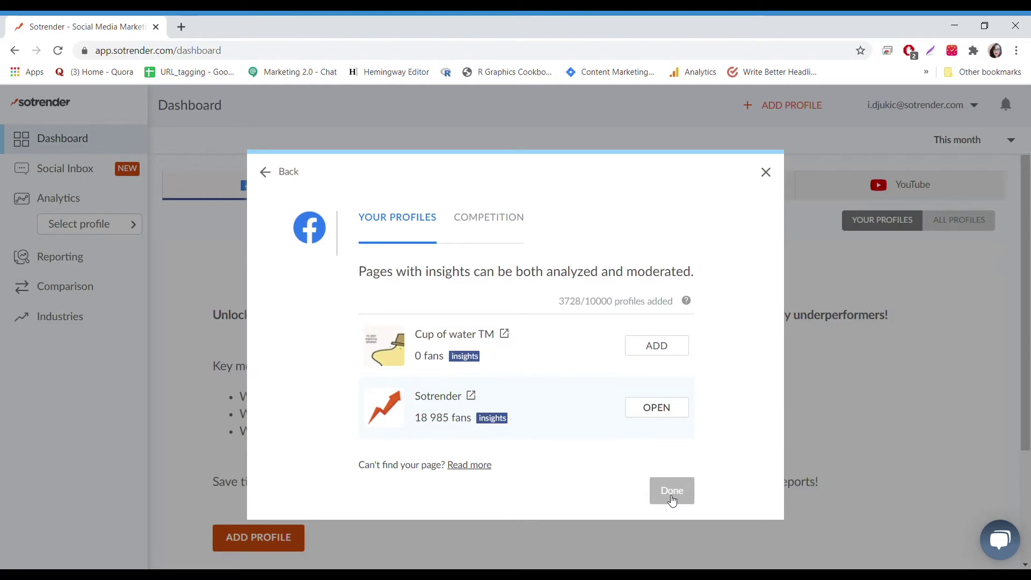
click(670, 497)
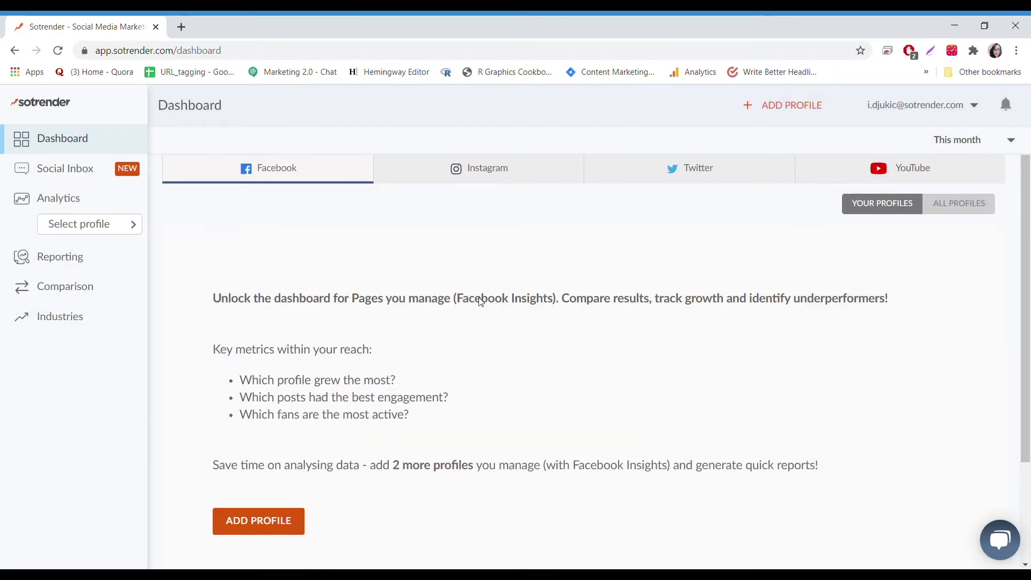
Select the Sotrender profile under Analytics to view its Profile overview, then bring up the date-range picker
click(130, 221)
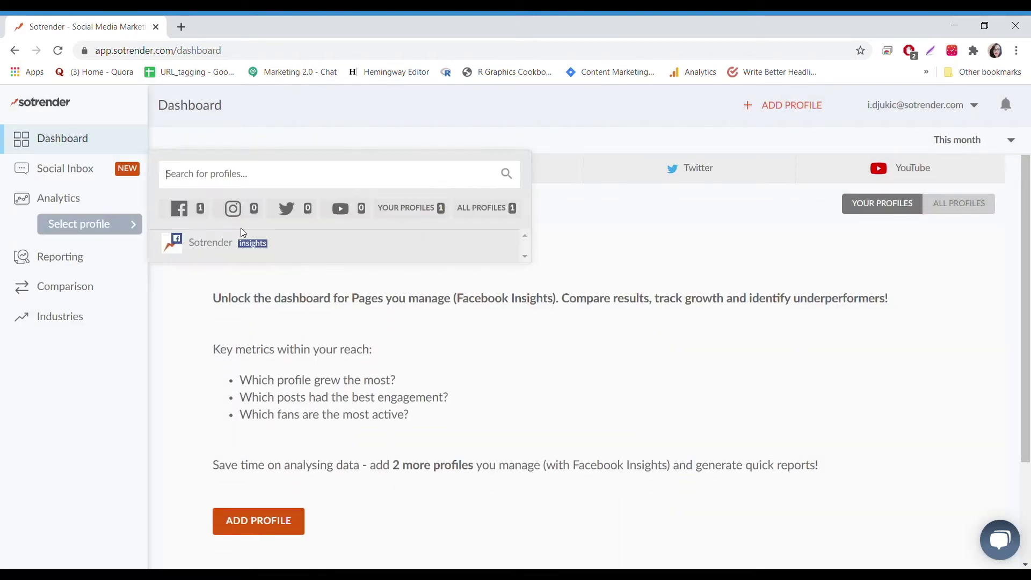
click(310, 250)
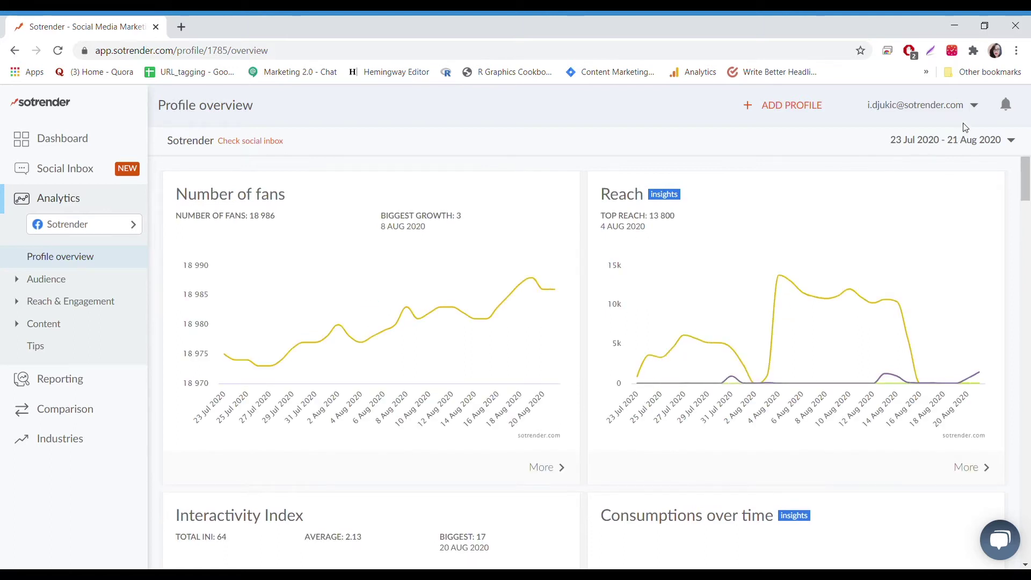
click(971, 150)
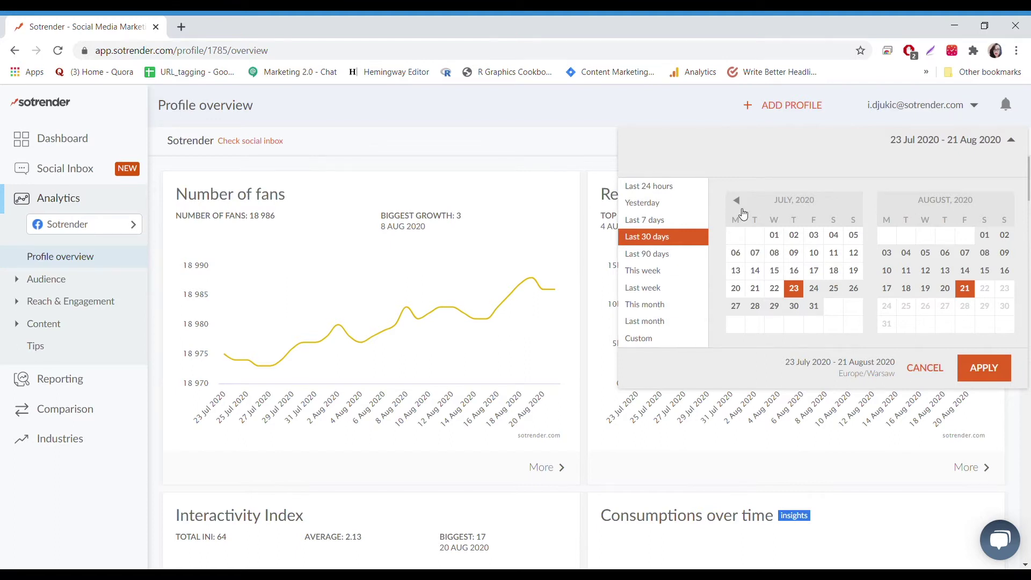
Apply a 1–31 October 2019 date range and scroll through the recalculated charts
click(743, 213)
click(743, 213)
click(743, 213)
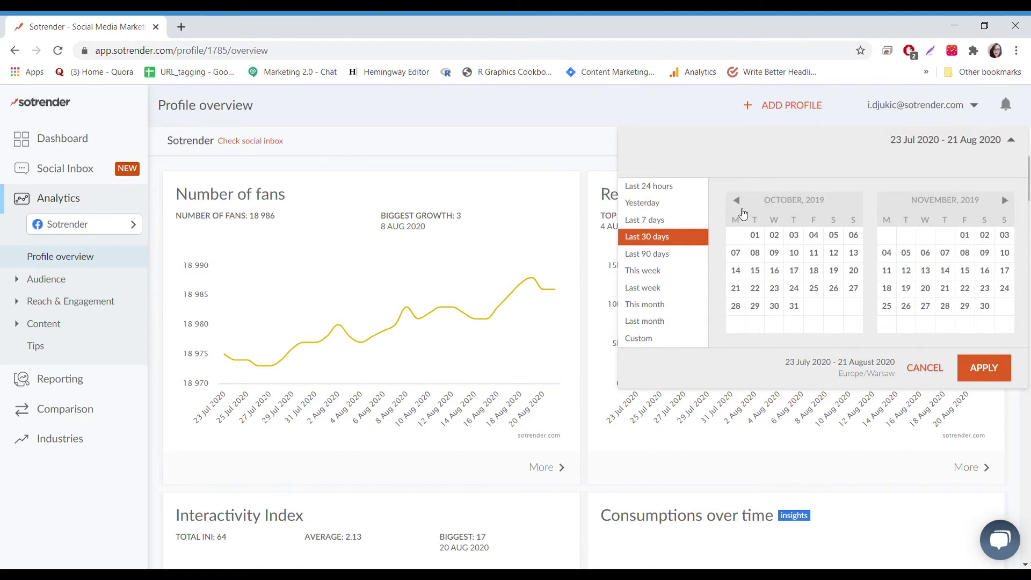
click(755, 237)
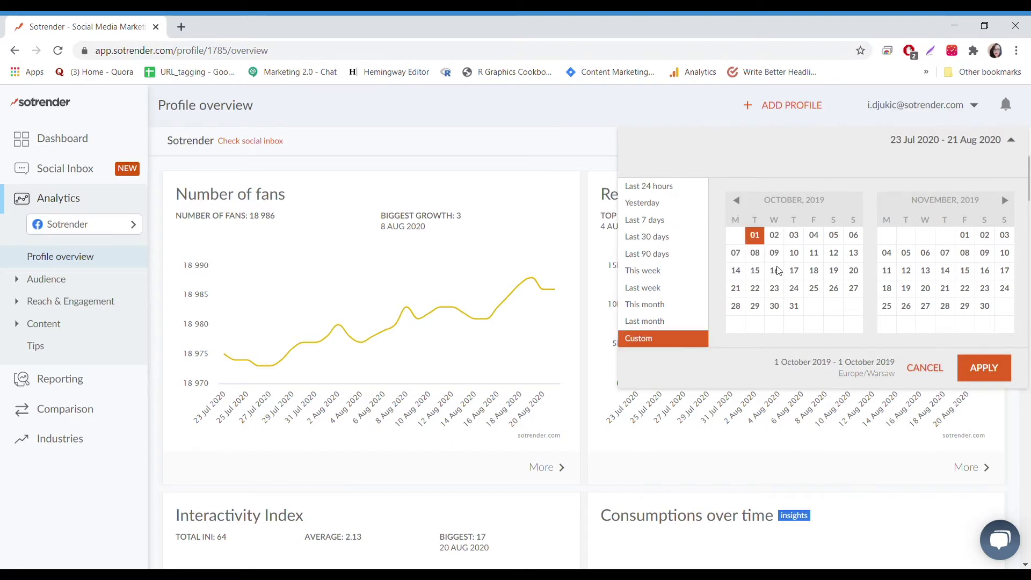
click(797, 306)
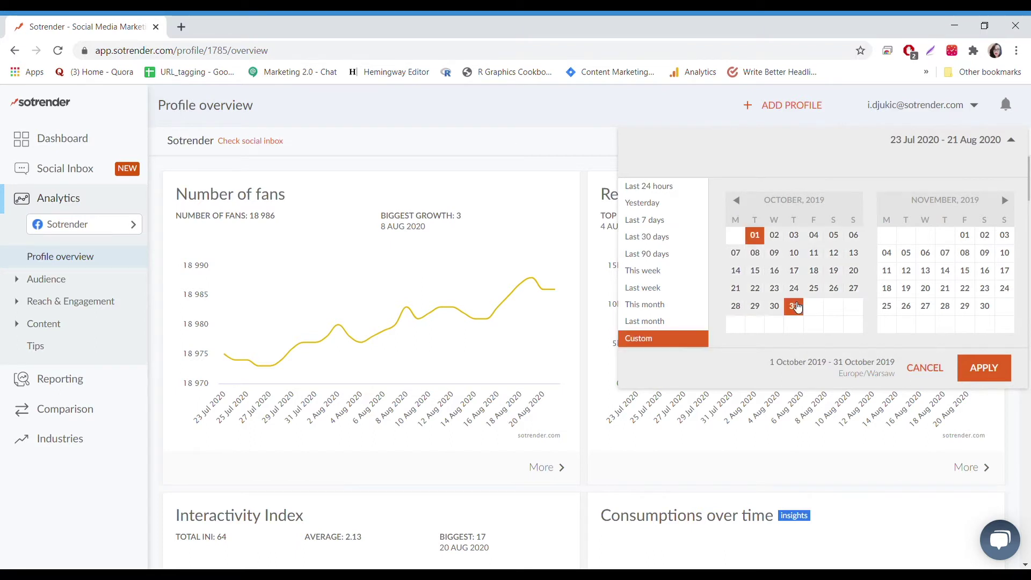
click(990, 376)
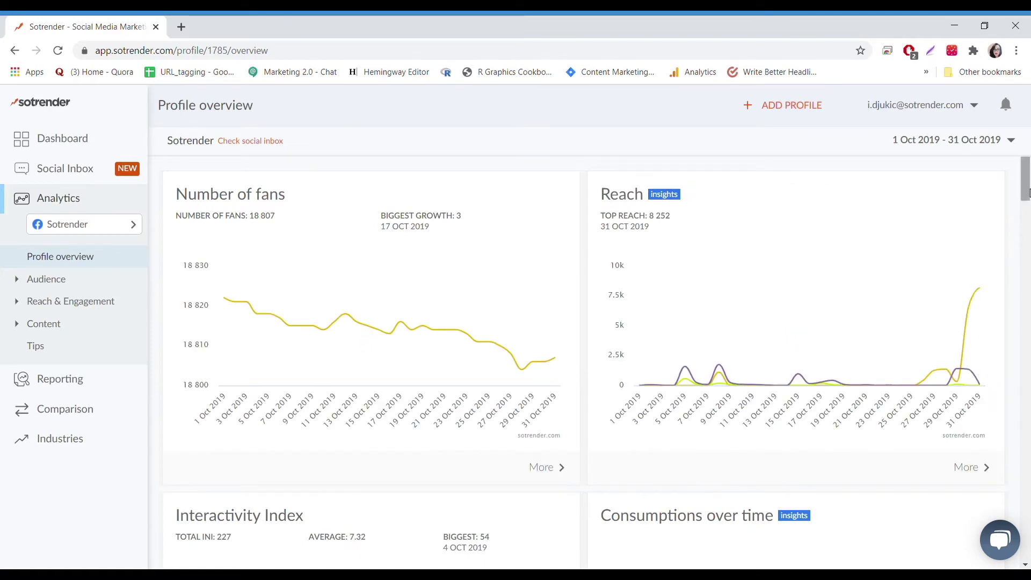
scroll(1026, 192, down, 5)
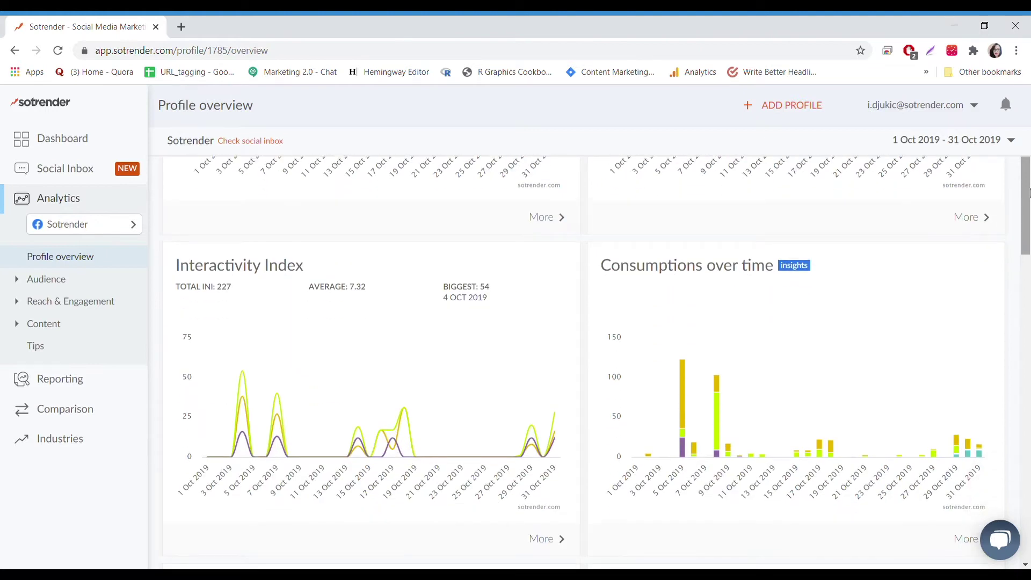
scroll(1028, 192, down, 1)
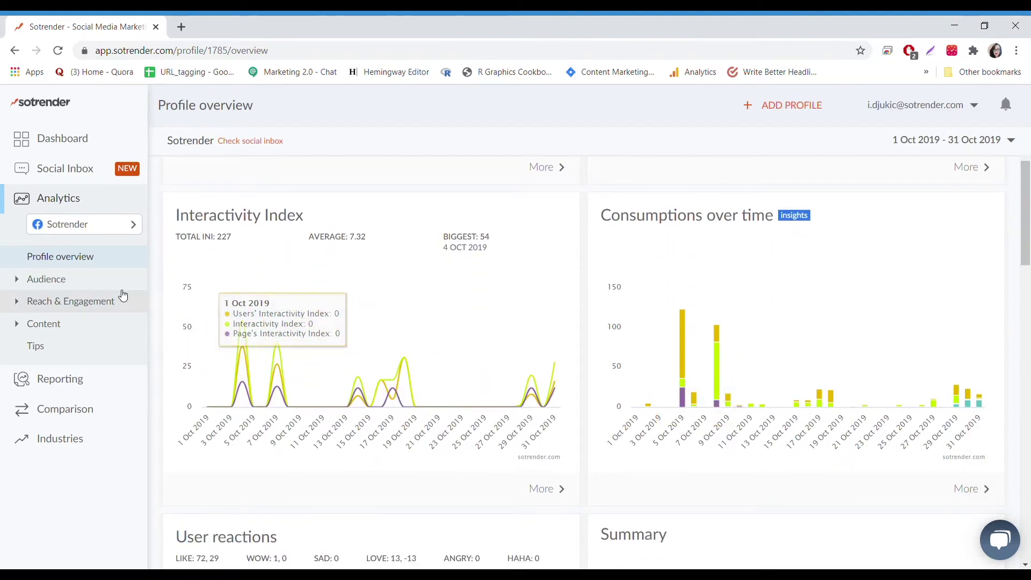
Expand the Audience reports and open Reach demographics
click(59, 285)
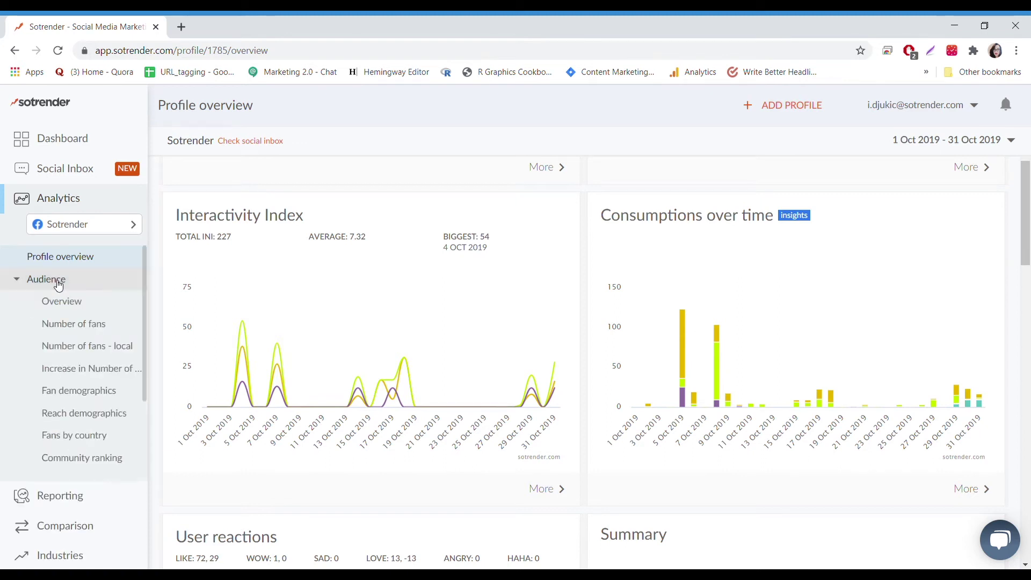
scroll(88, 307, down, 3)
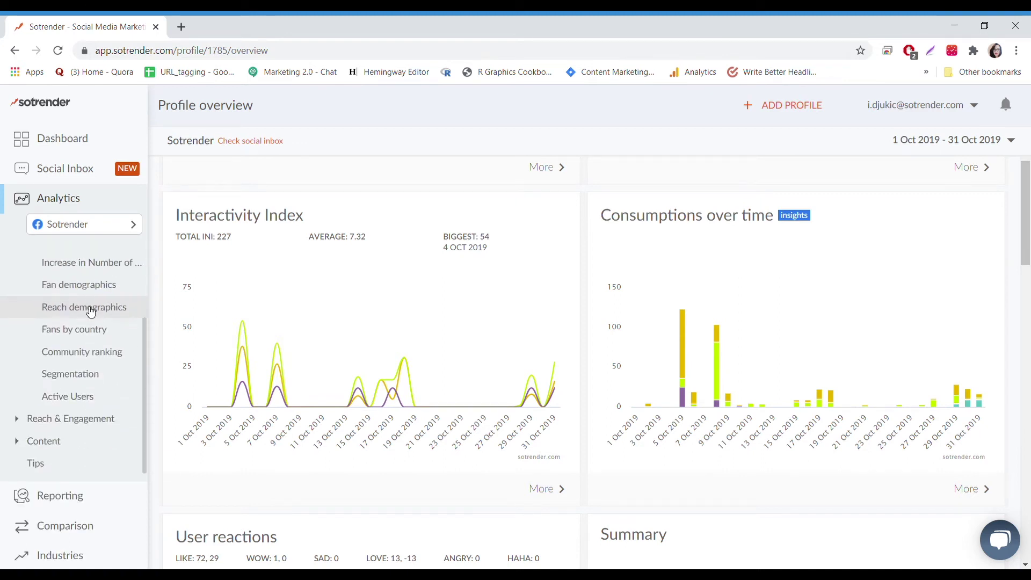
scroll(92, 312, up, 2)
scroll(91, 313, up, 1)
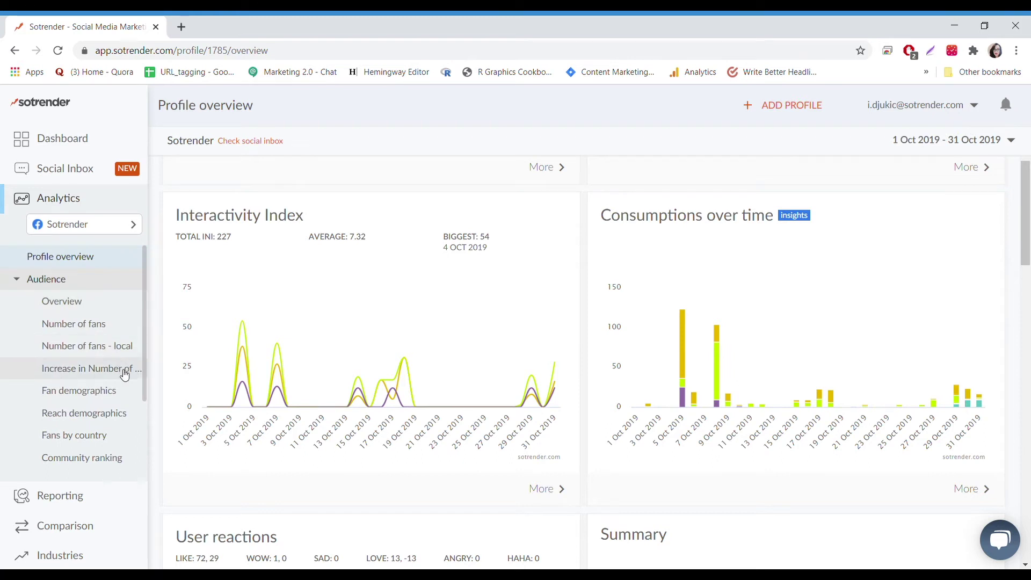
click(134, 416)
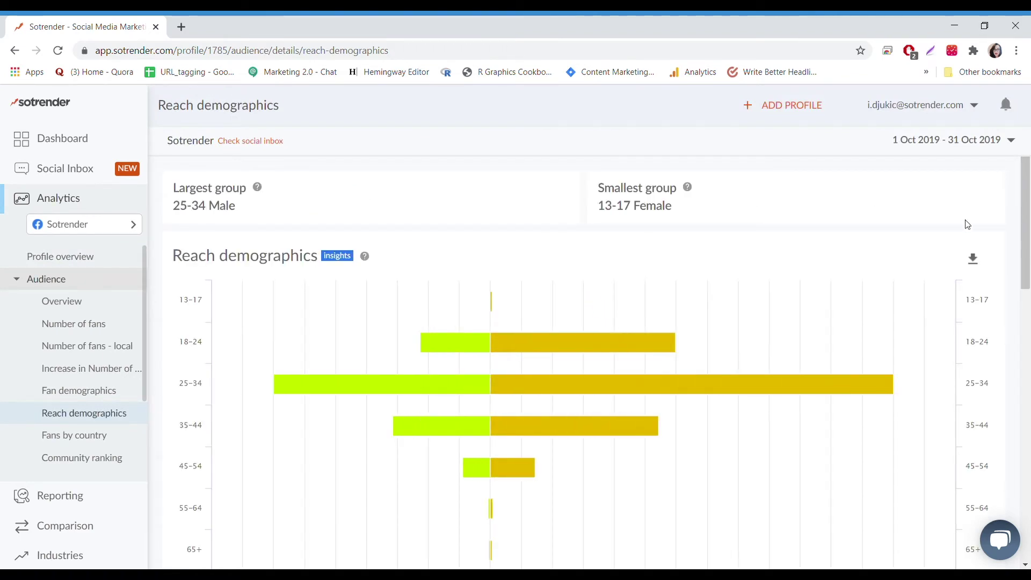
In the Daily reach by age chart, hide the 65+ and unknown series
scroll(1009, 239, down, 4)
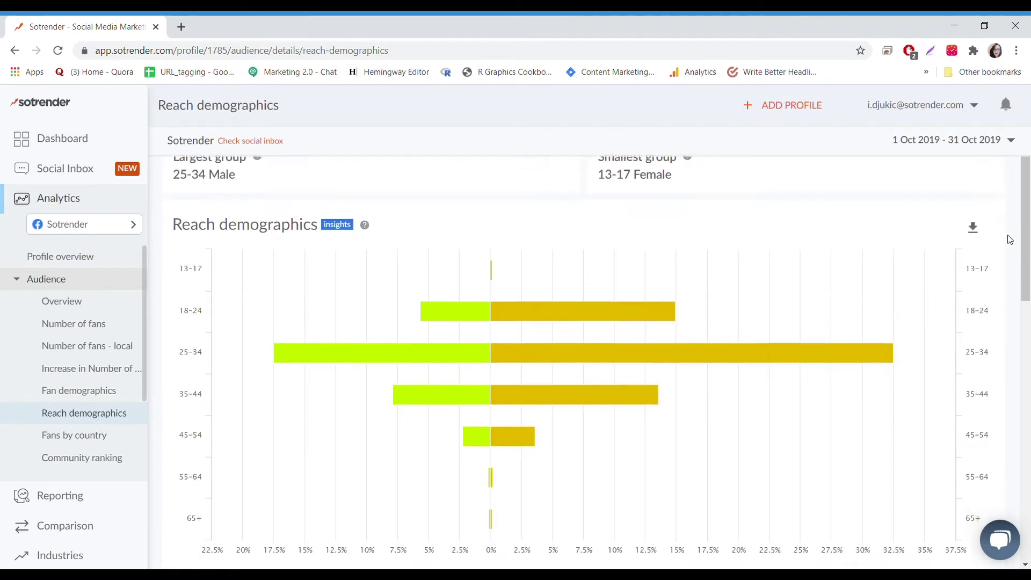
scroll(1009, 240, down, 3)
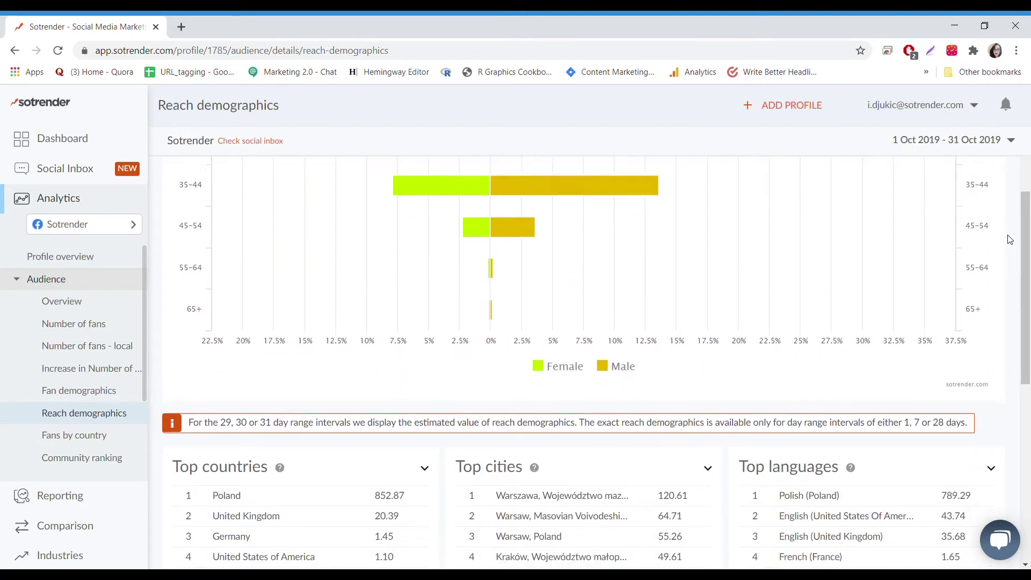
scroll(1009, 240, down, 1)
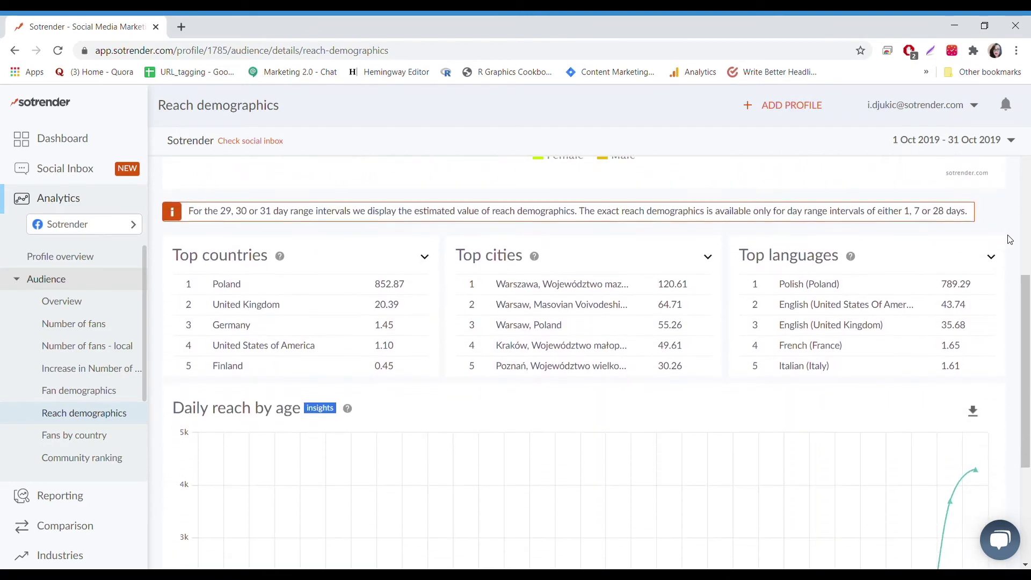
scroll(1009, 240, down, 2)
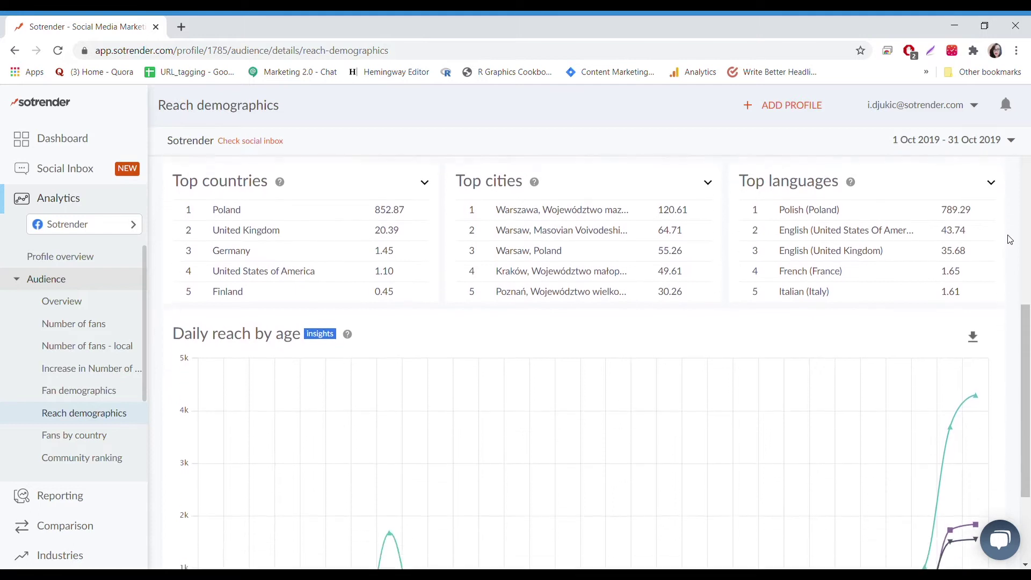
scroll(1009, 239, down, 2)
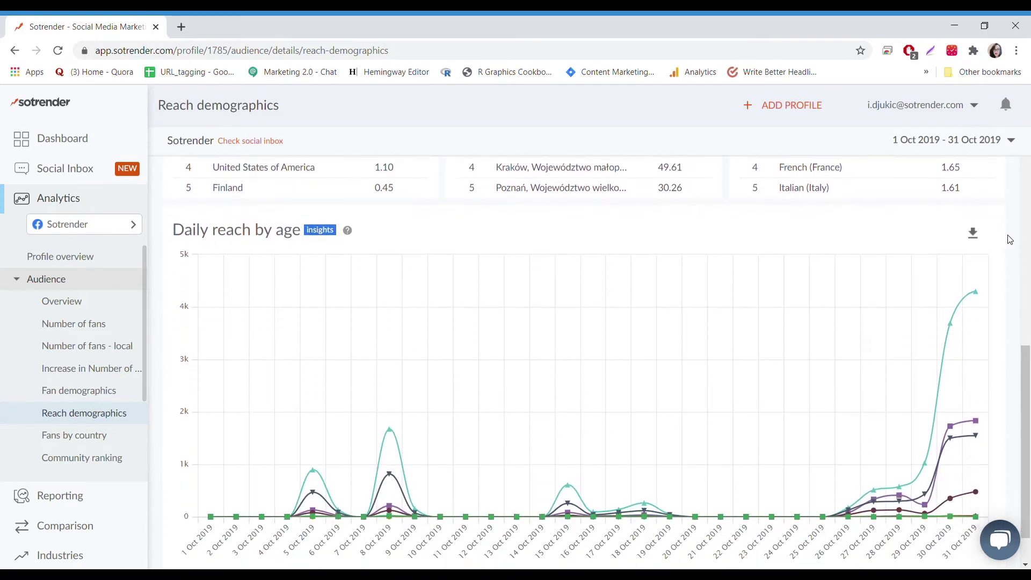
scroll(1009, 240, down, 1)
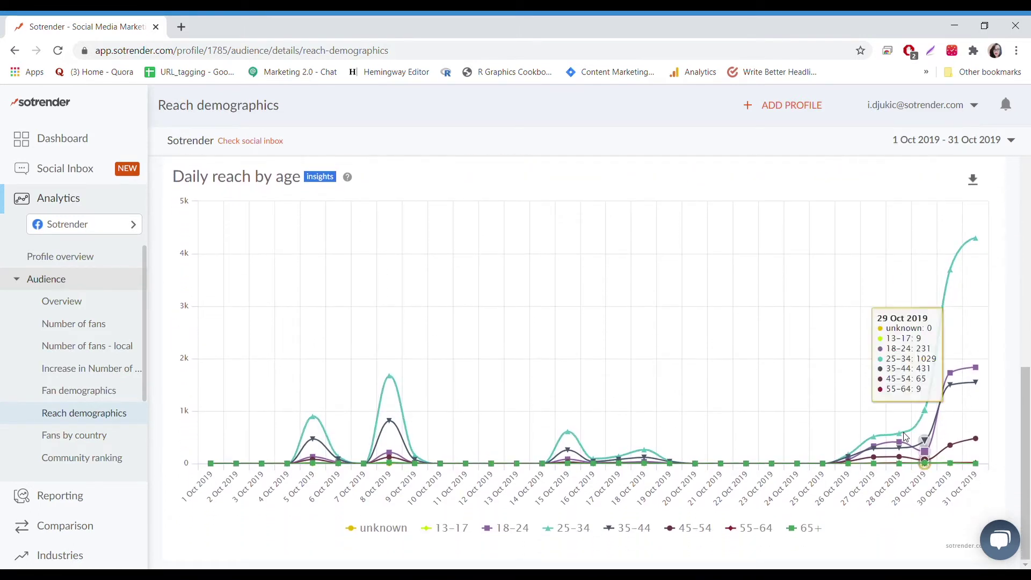
click(805, 533)
click(388, 531)
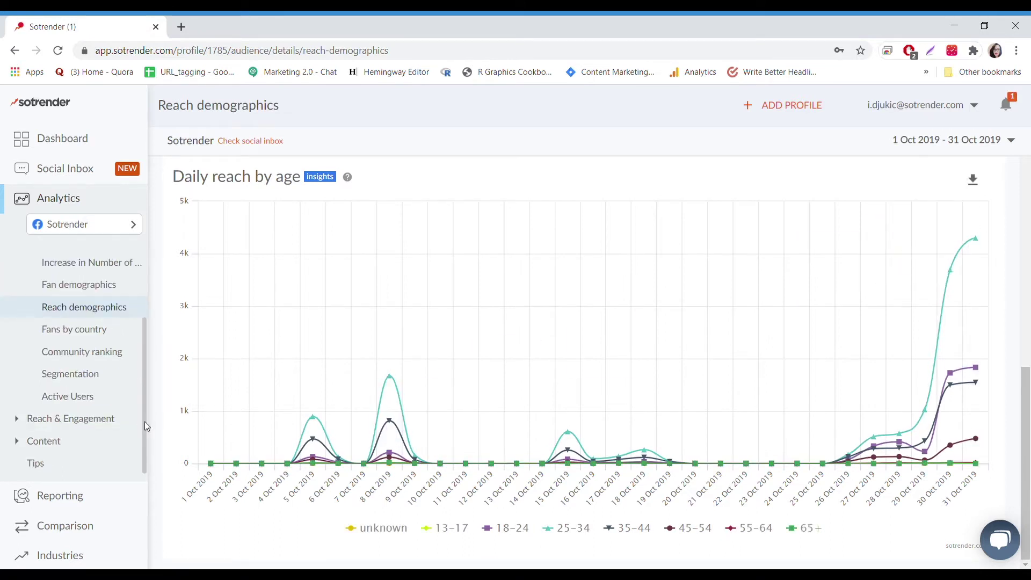
Open Brand Activities under Reach & Engagement and scroll to the Brand Interactivity Index – Days of Week chart
click(111, 419)
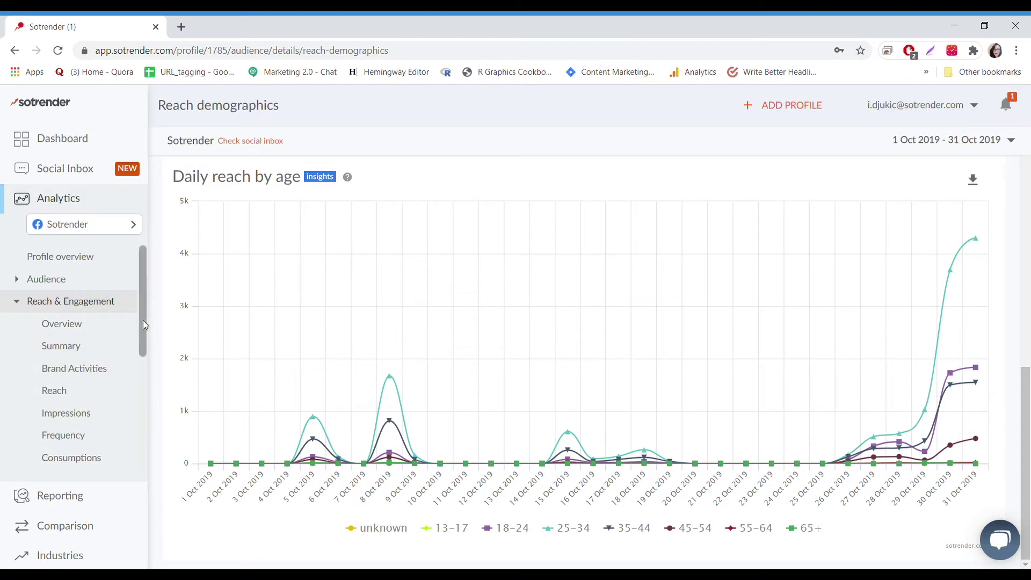
mouse_move(143, 321)
mouse_down()
mouse_move(141, 440)
mouse_move(141, 353)
mouse_move(128, 323)
mouse_up()
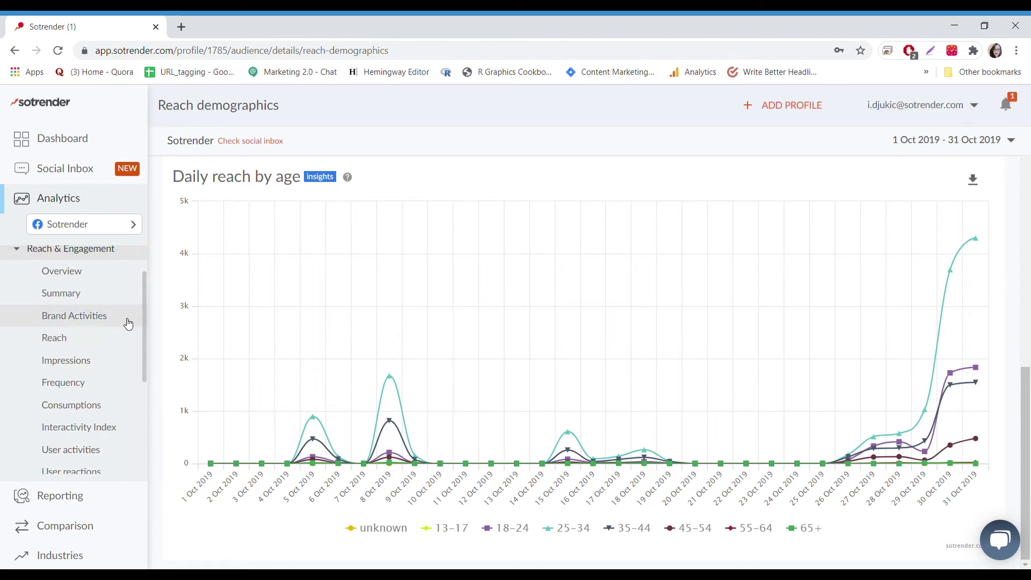
click(129, 323)
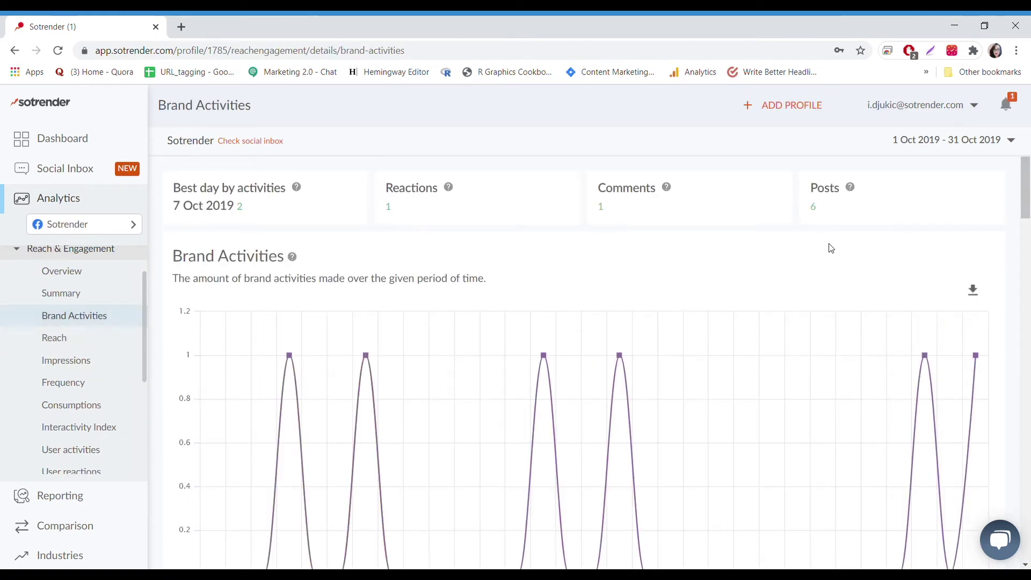
scroll(1009, 267, down, 5)
scroll(1009, 267, down, 12)
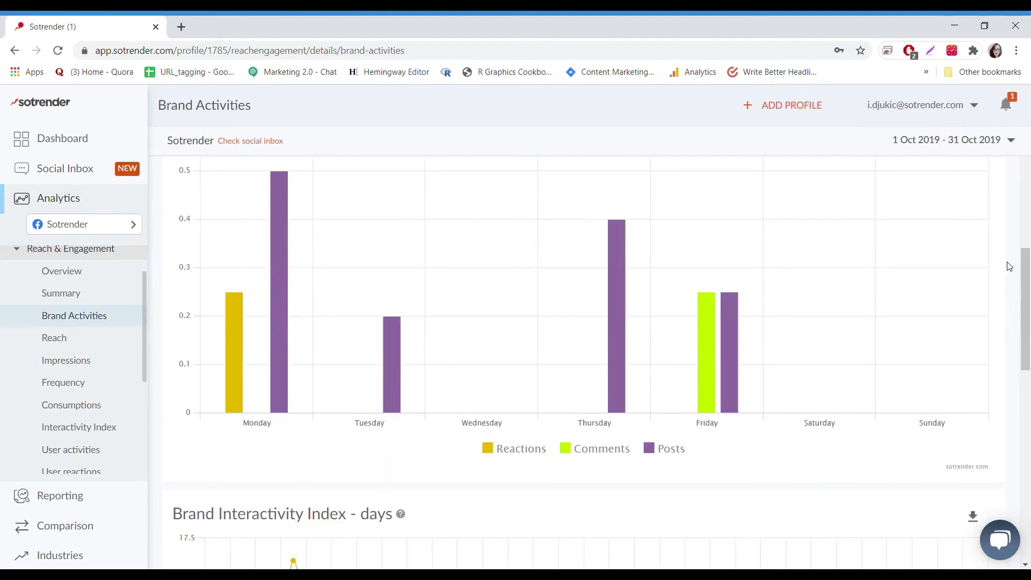
scroll(1009, 267, down, 3)
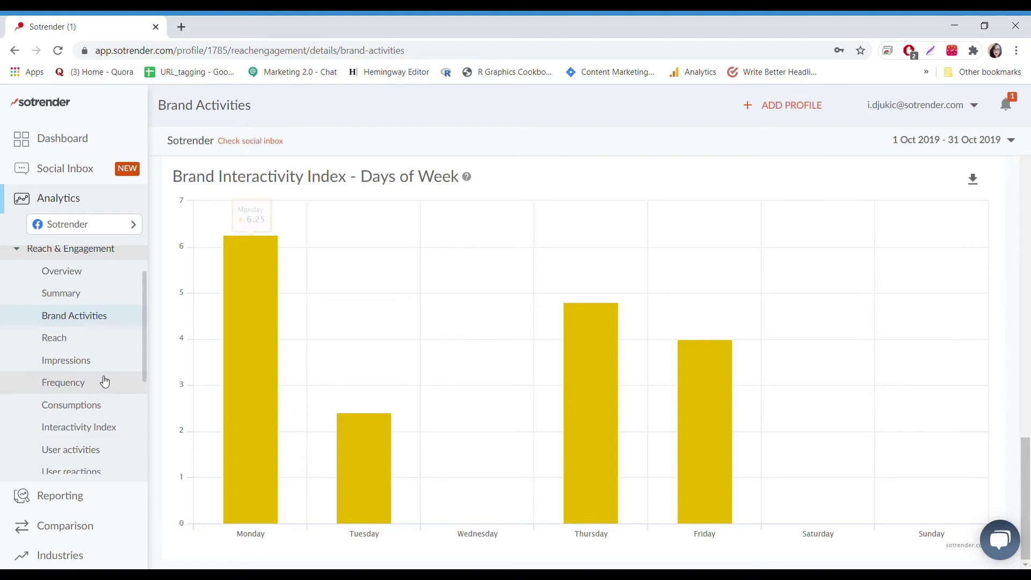
Open the User activities report and view the content posted on 7 Oct 2019
click(98, 456)
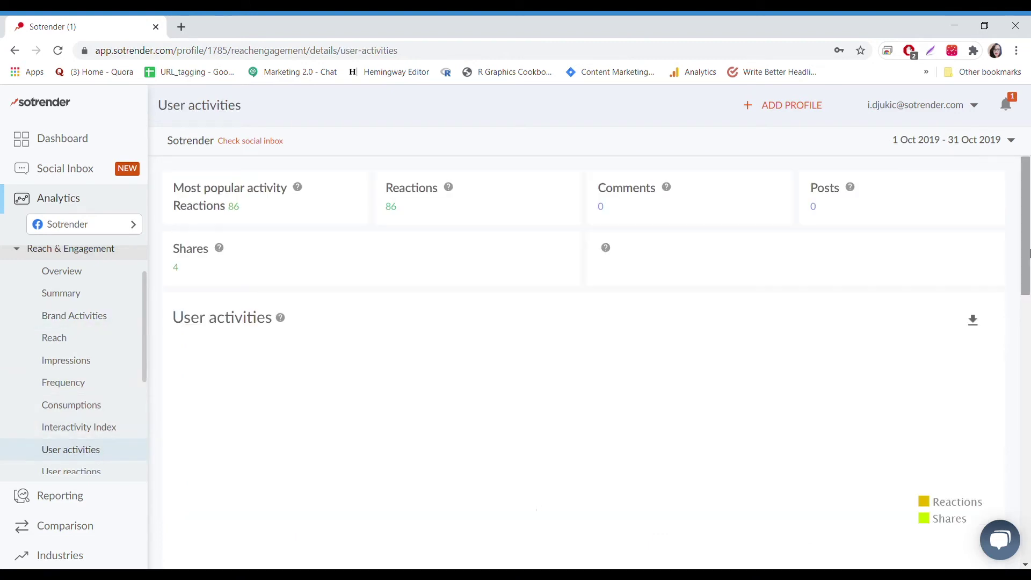
scroll(1015, 255, down, 12)
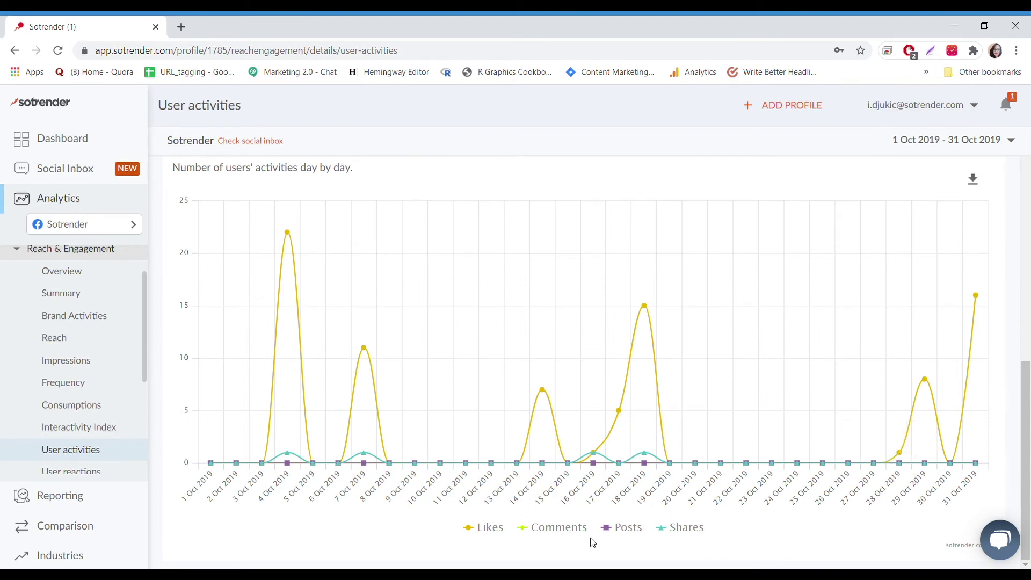
mouse_move(368, 353)
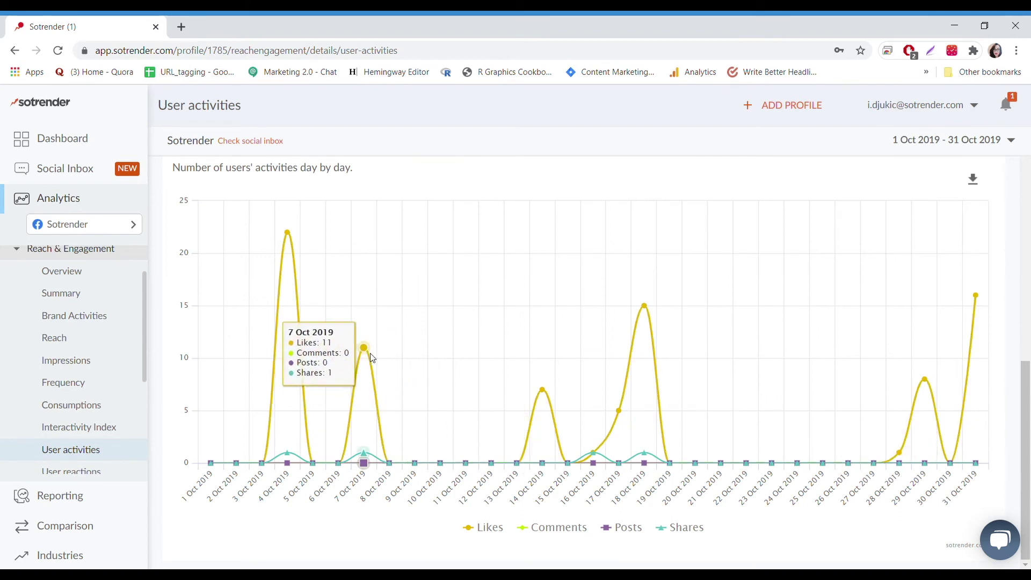
click(365, 350)
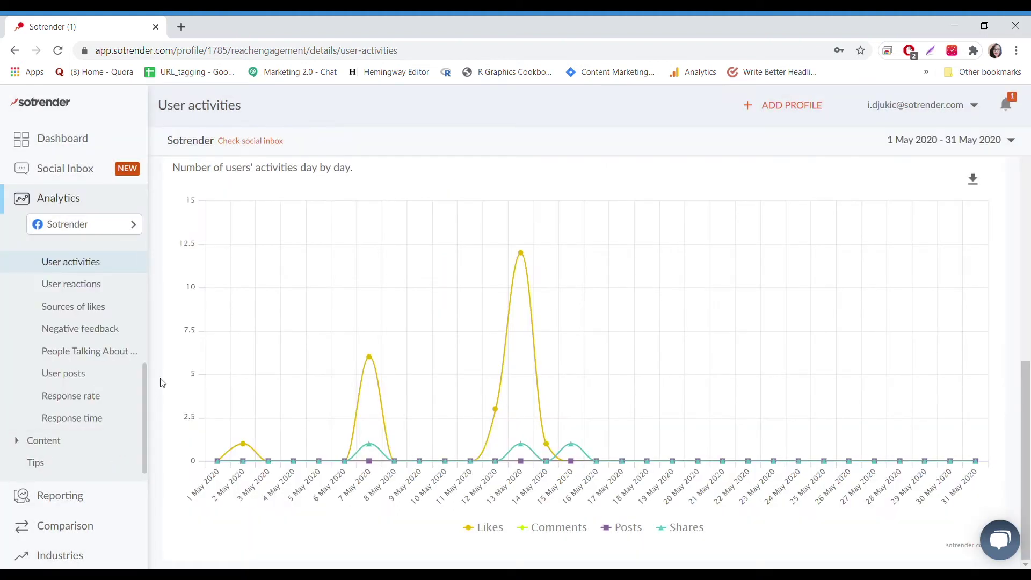
Expand Content reports, look at Content Strategy, then return to Content Overview
click(72, 443)
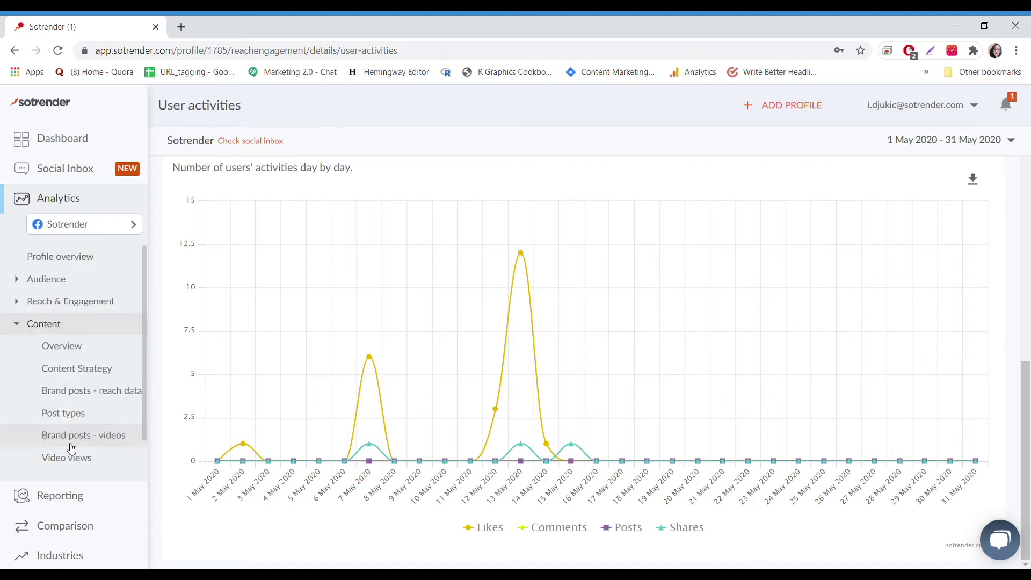
click(107, 374)
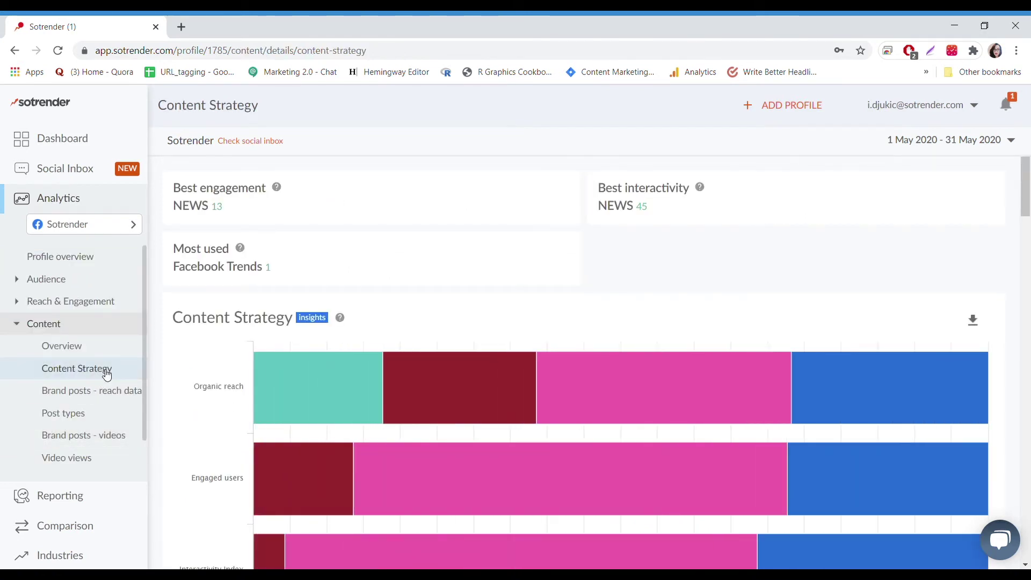
scroll(1006, 272, down, 3)
key(alt+Left)
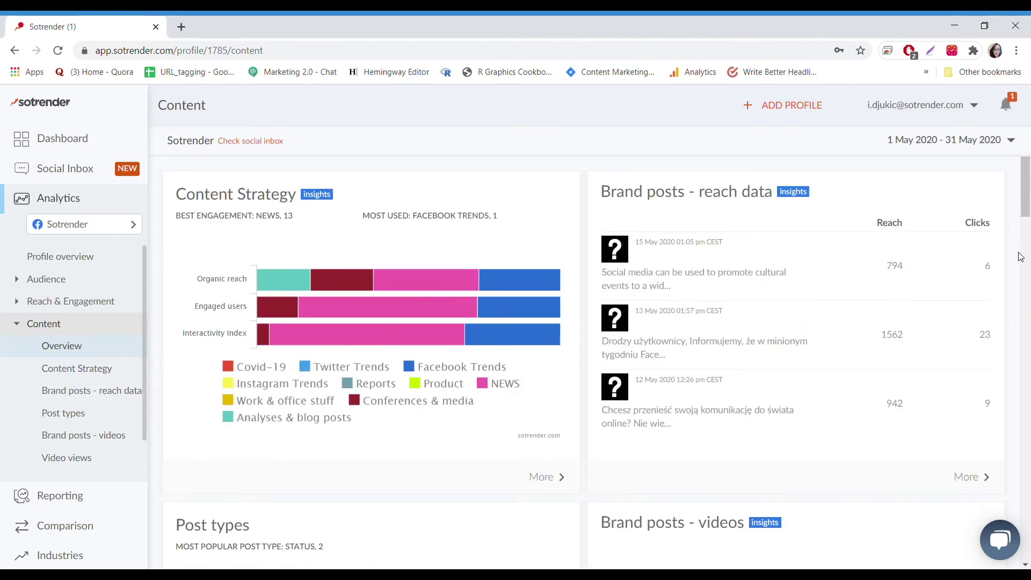
Scroll down to the Top posts section and open the full Top posts table
scroll(1019, 256, down, 15)
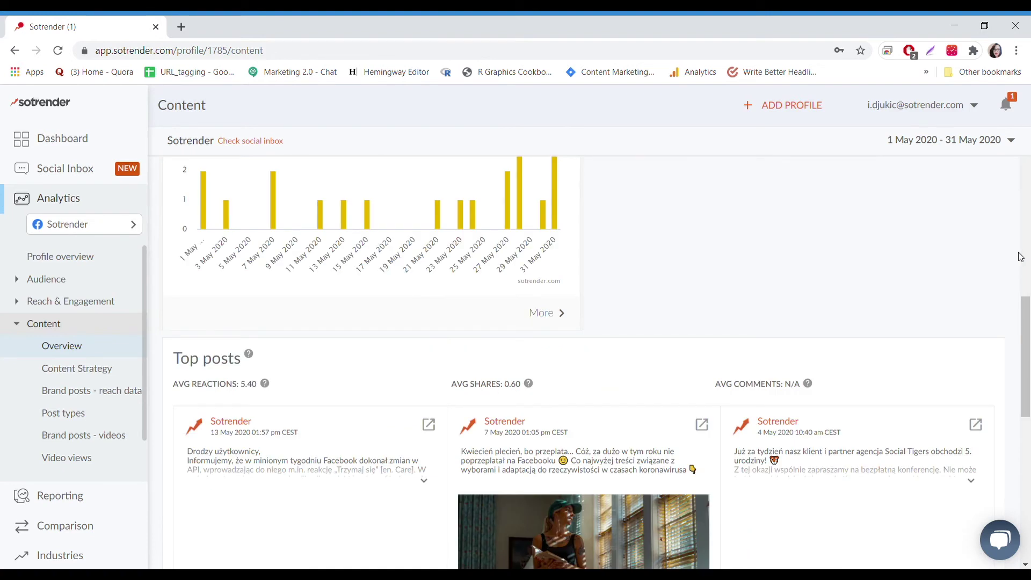
scroll(1019, 256, down, 4)
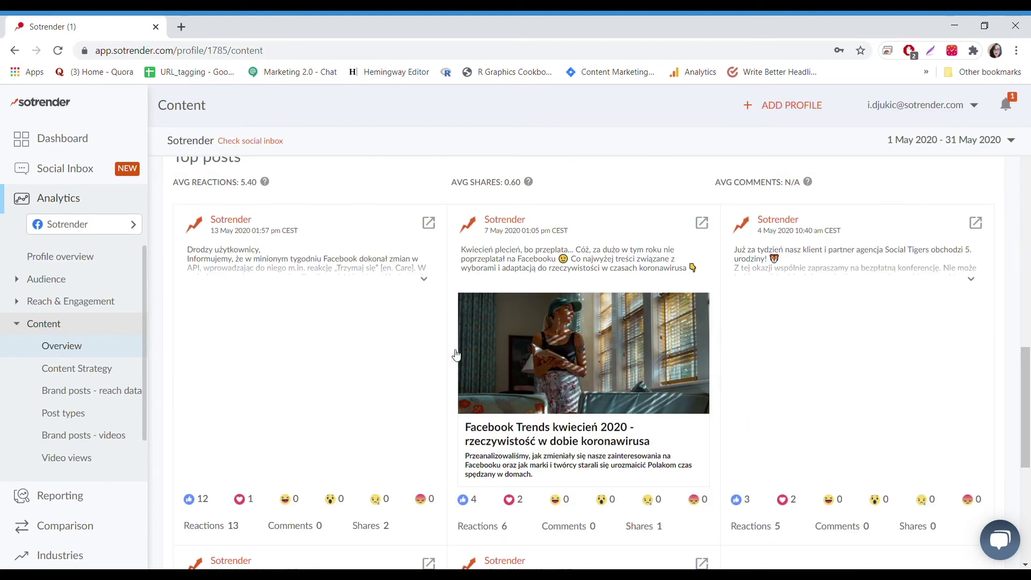
scroll(941, 391, down, 7)
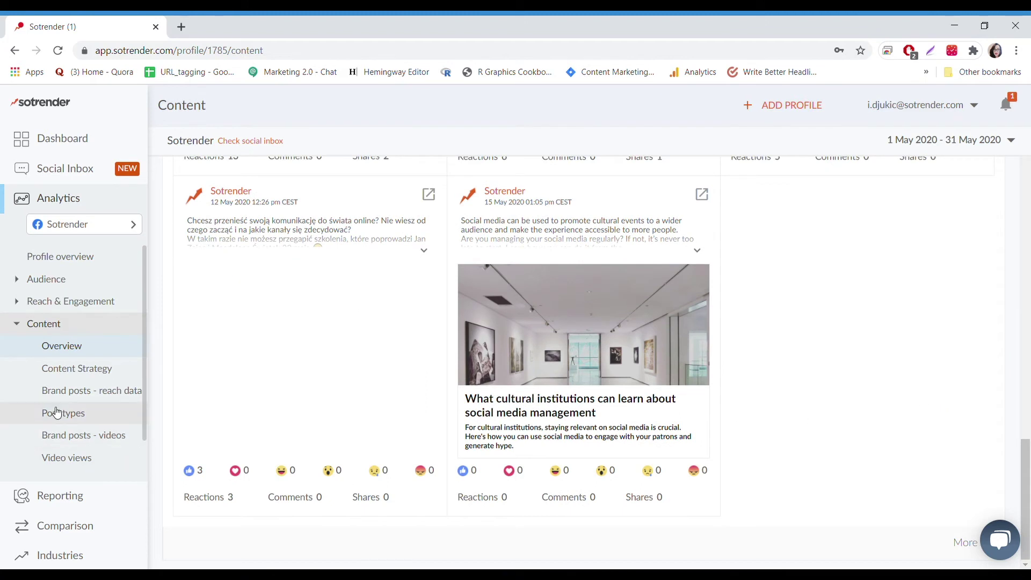
scroll(52, 413, down, 1)
click(64, 441)
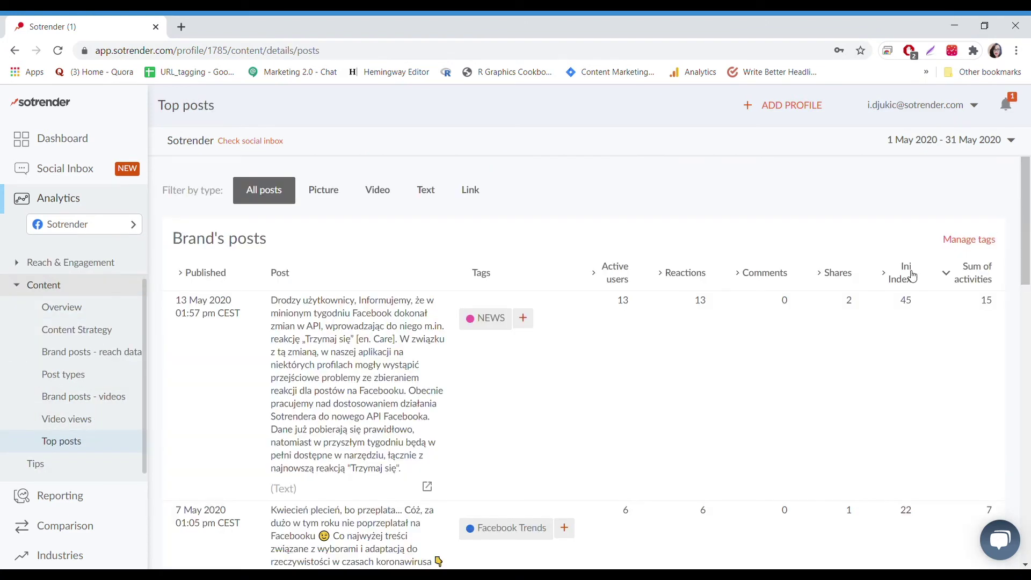
Sort the brand posts table by Interactivity Index, then by Active users
click(913, 277)
click(618, 279)
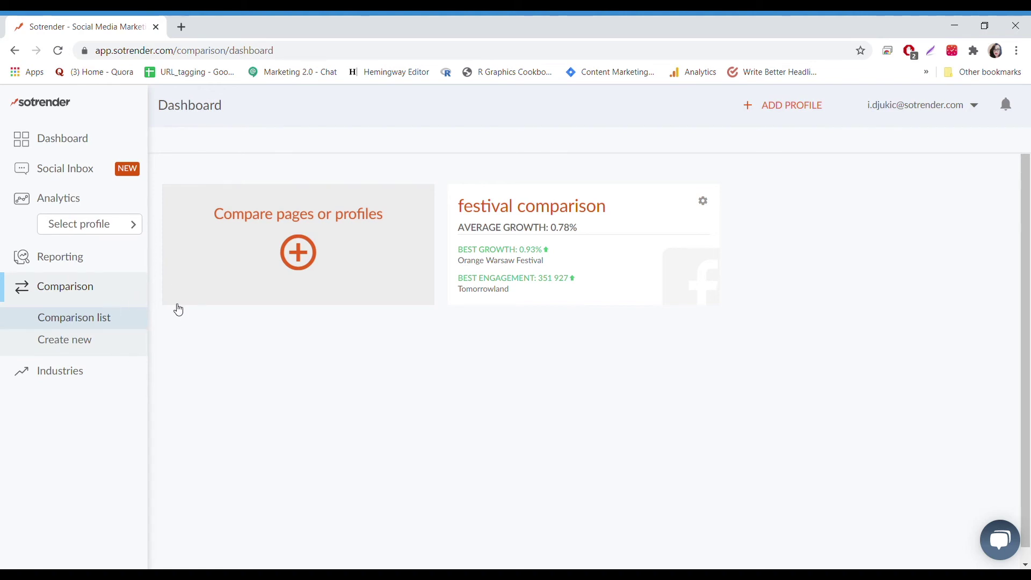
Create the Facebook group 'Festivals' with Orange Warsaw Festival and Tomorrowland, then open its comparison results
click(317, 246)
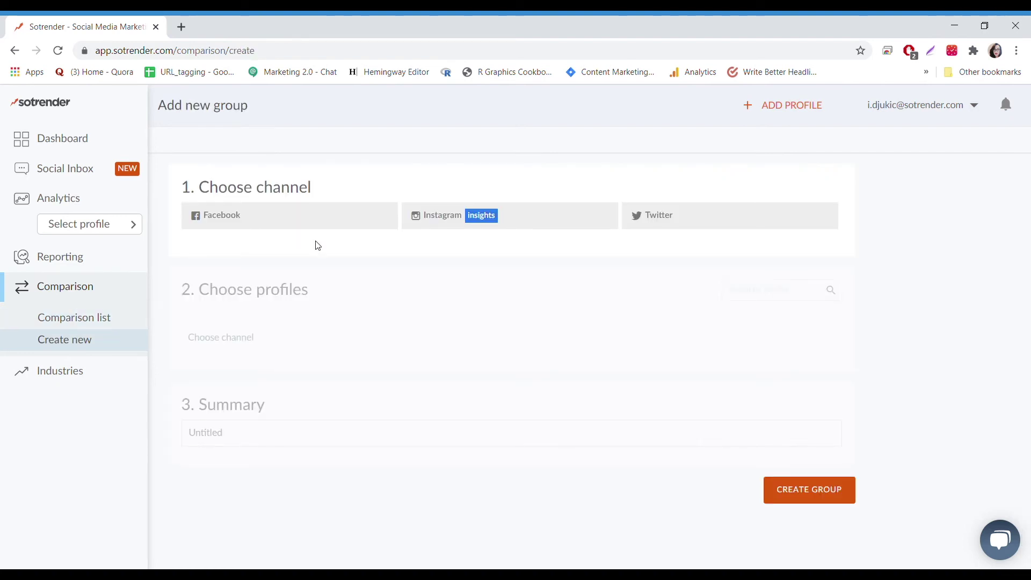
click(317, 223)
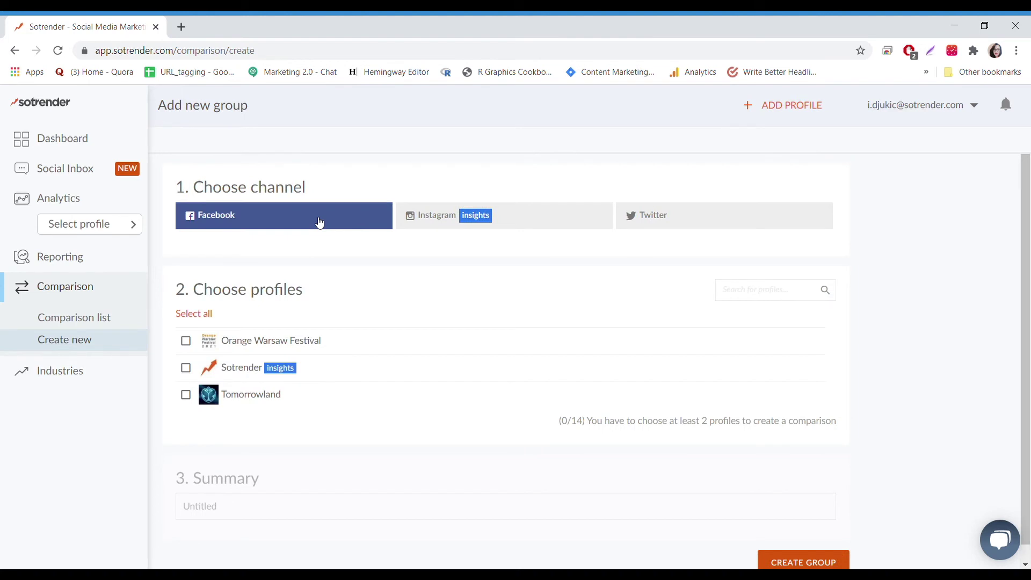
scroll(275, 323, down, 1)
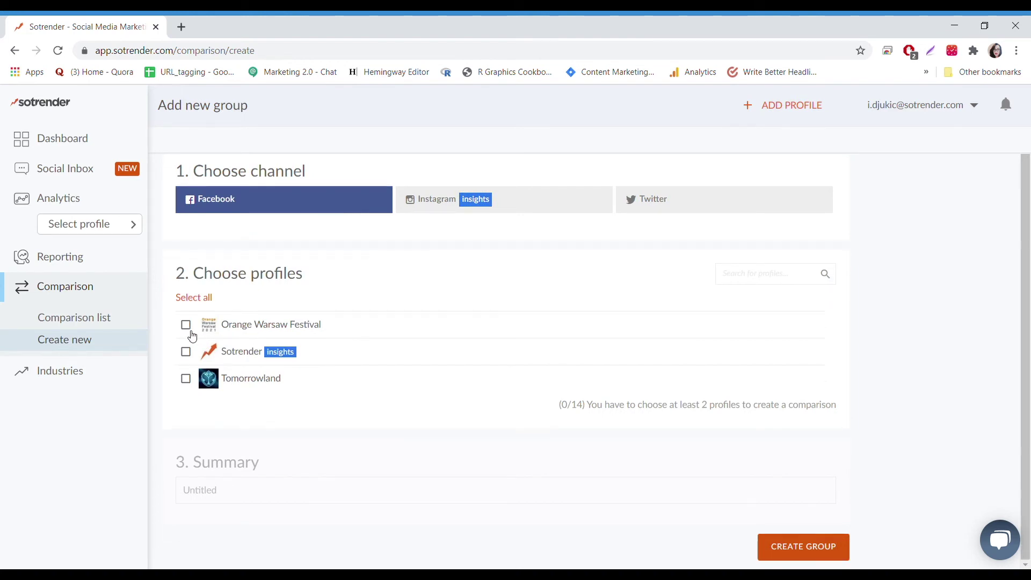
click(188, 327)
click(186, 379)
scroll(221, 387, down, 1)
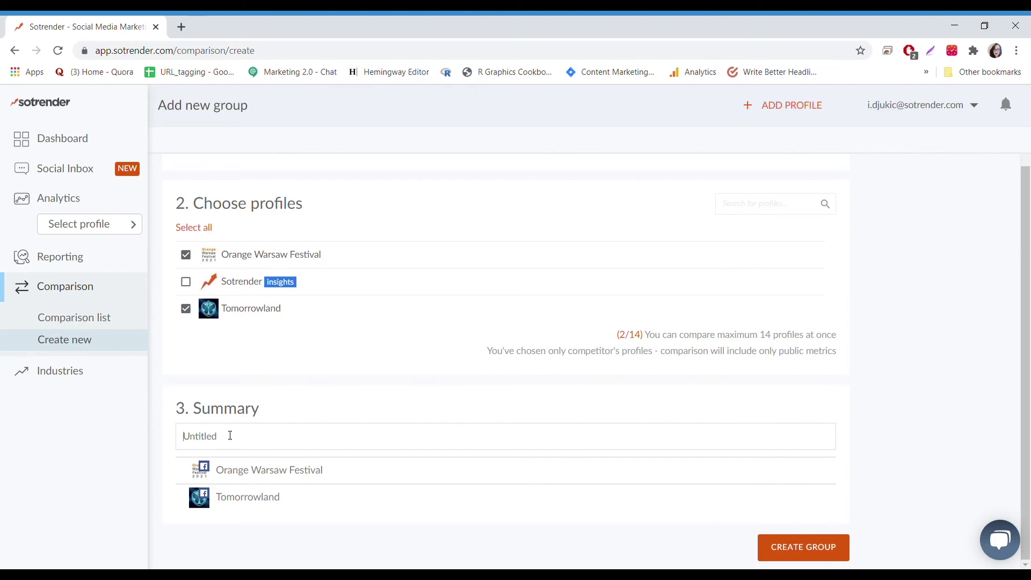
text(Festivals)
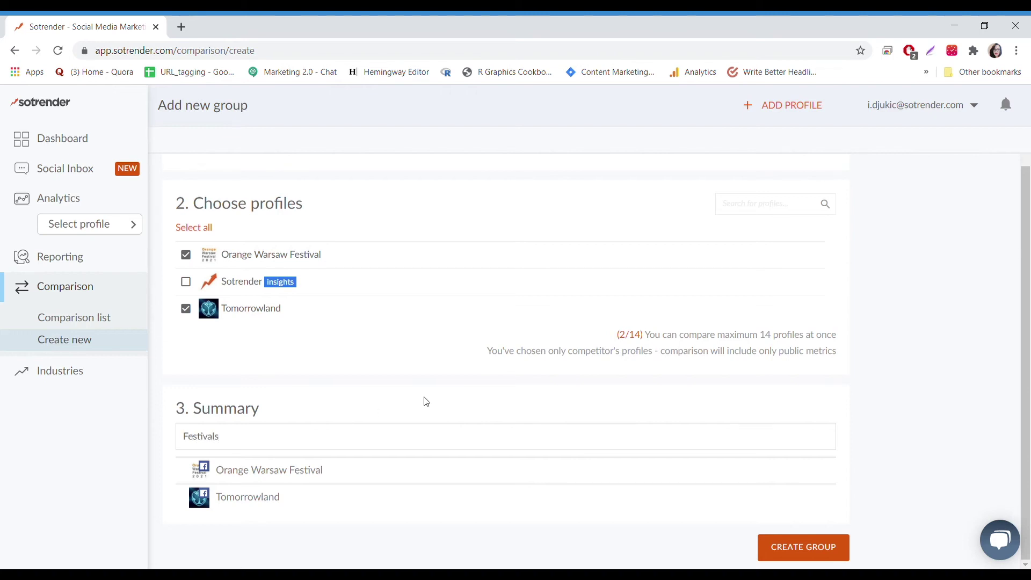
click(792, 546)
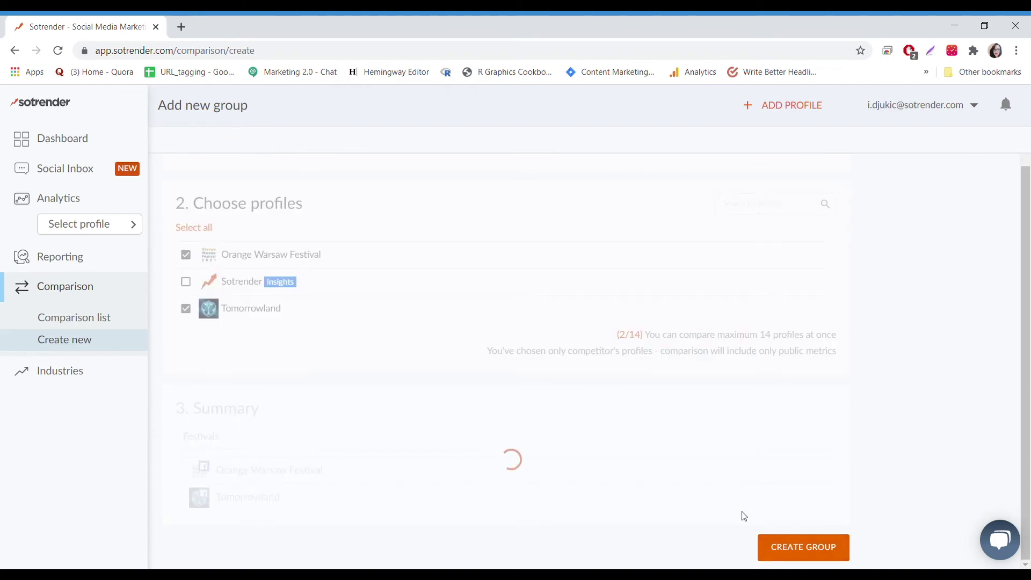
click(520, 271)
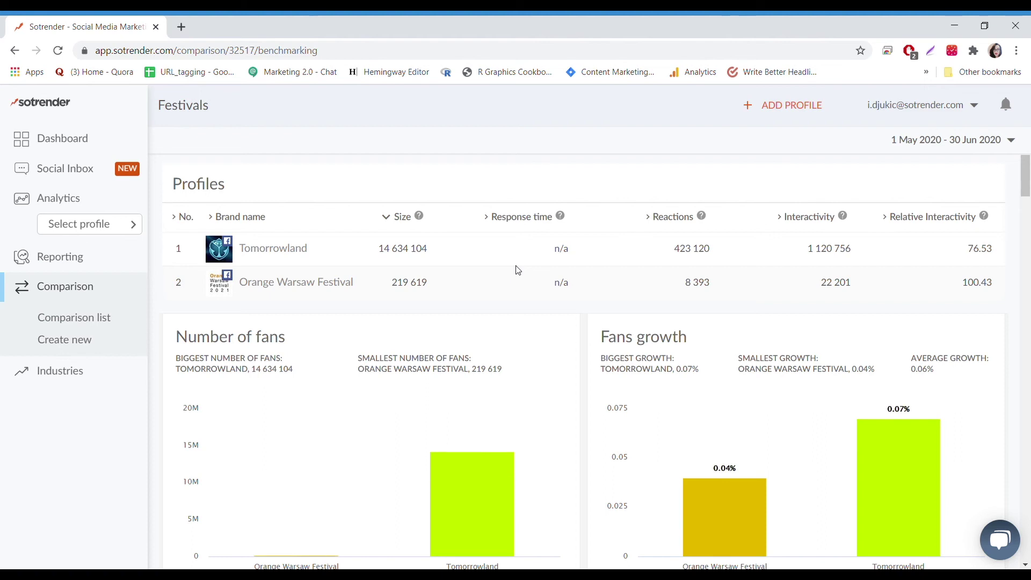
Scroll through the Festivals benchmark results, then start generating a new report
scroll(519, 270, down, 12)
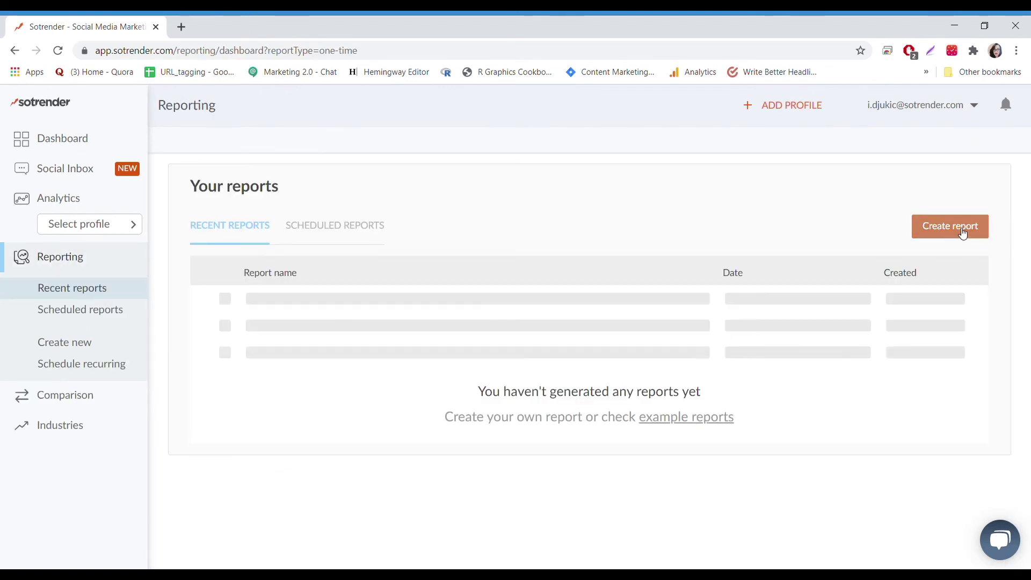
click(961, 231)
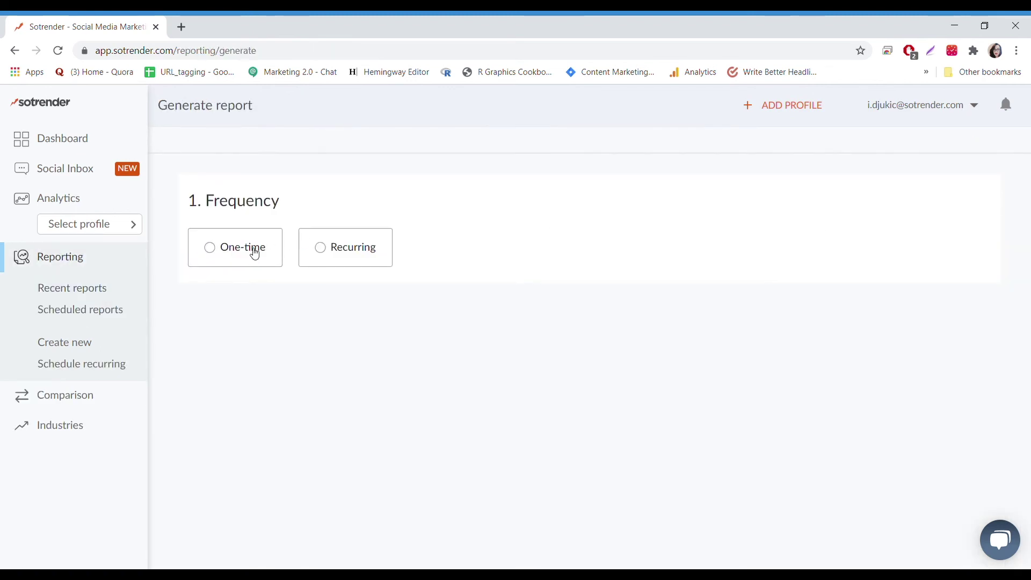
Make the report a one-time Facebook report for a single profile
click(254, 254)
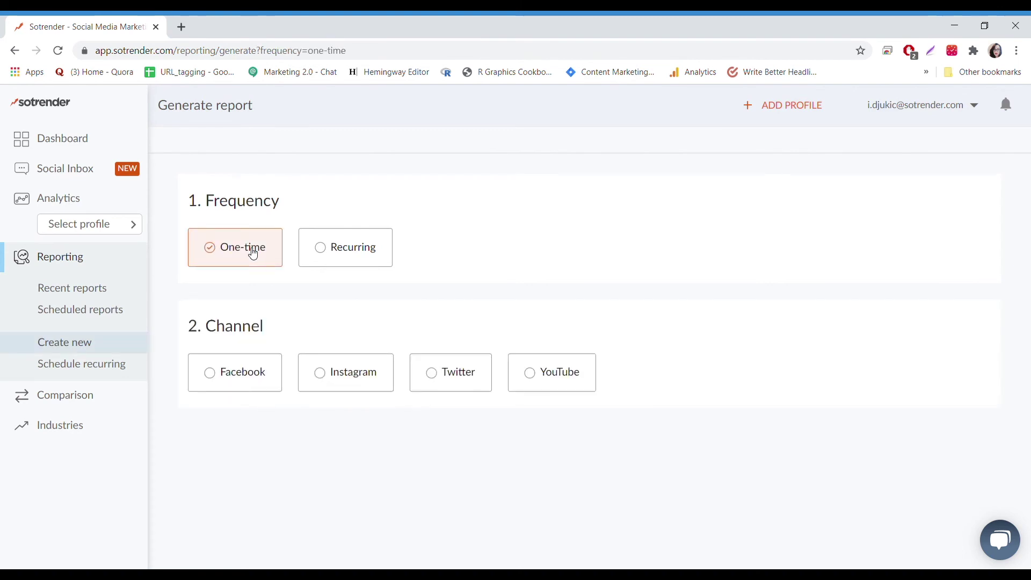
click(248, 379)
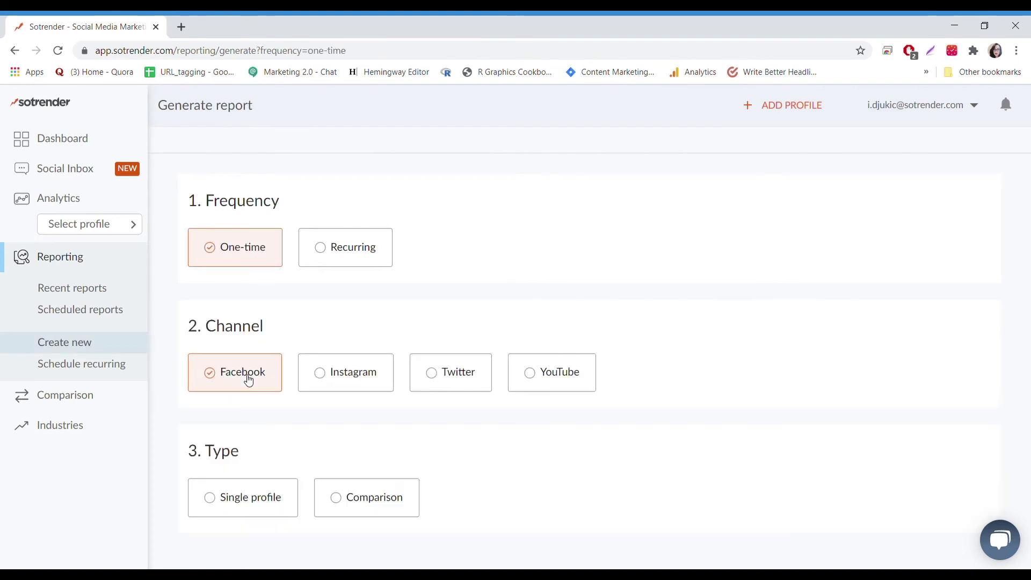
click(242, 495)
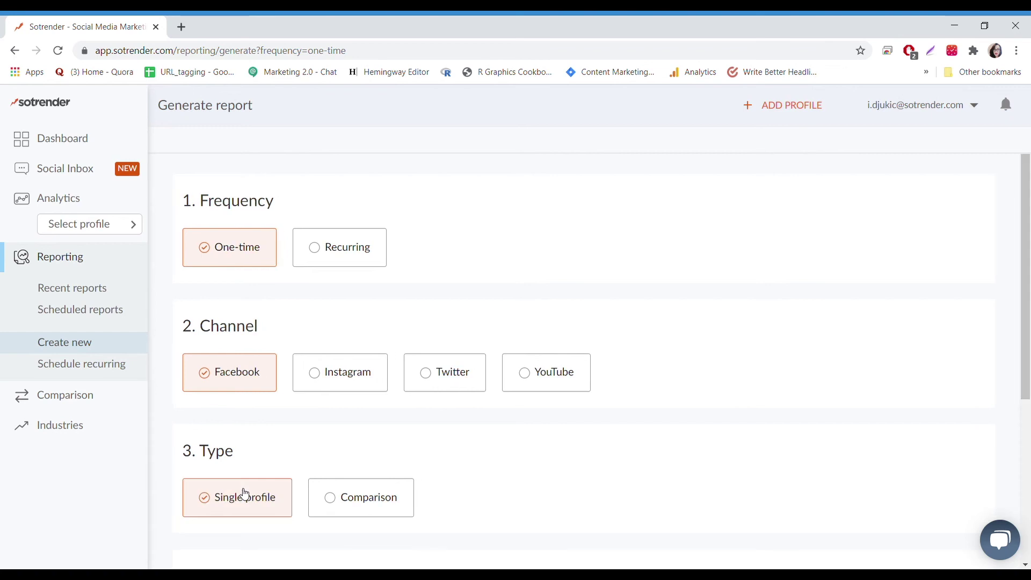
scroll(244, 494, down, 3)
scroll(244, 493, down, 2)
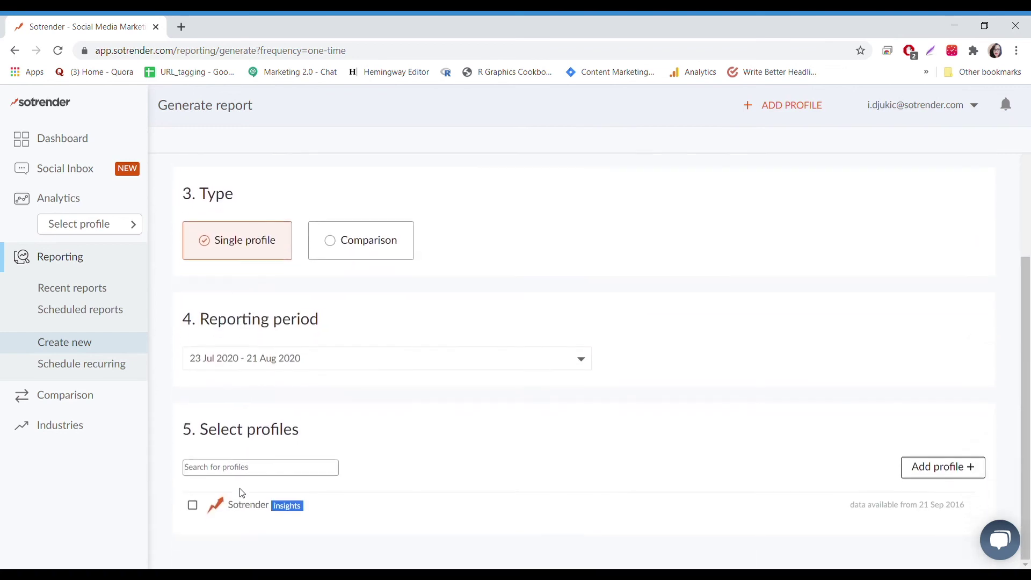
Set the reporting period to 1 Oct – 12 Nov 2019 and tick the Sotrender profile
click(276, 372)
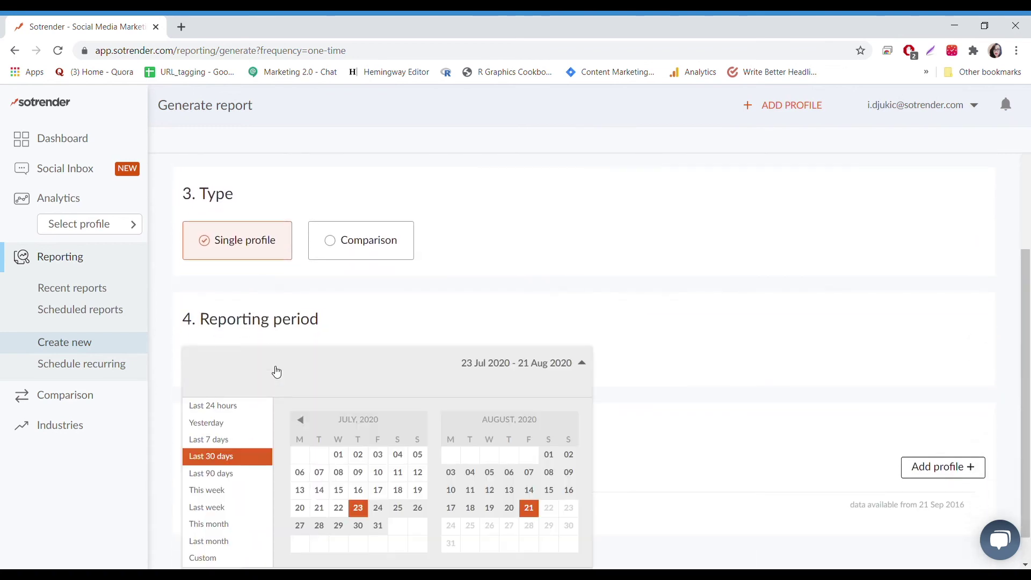
click(299, 420)
click(300, 419)
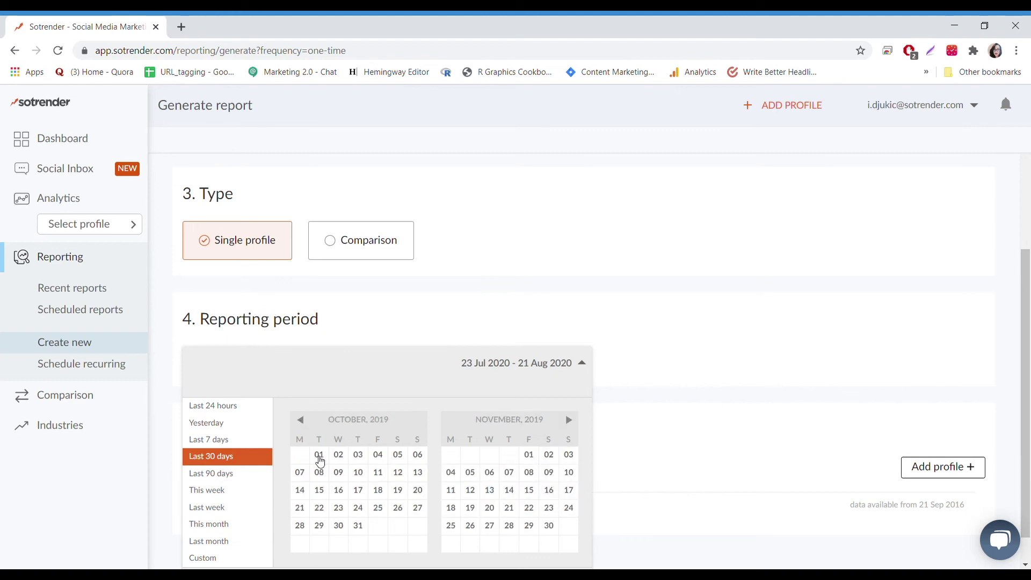
click(319, 455)
click(470, 490)
scroll(384, 467, down, 1)
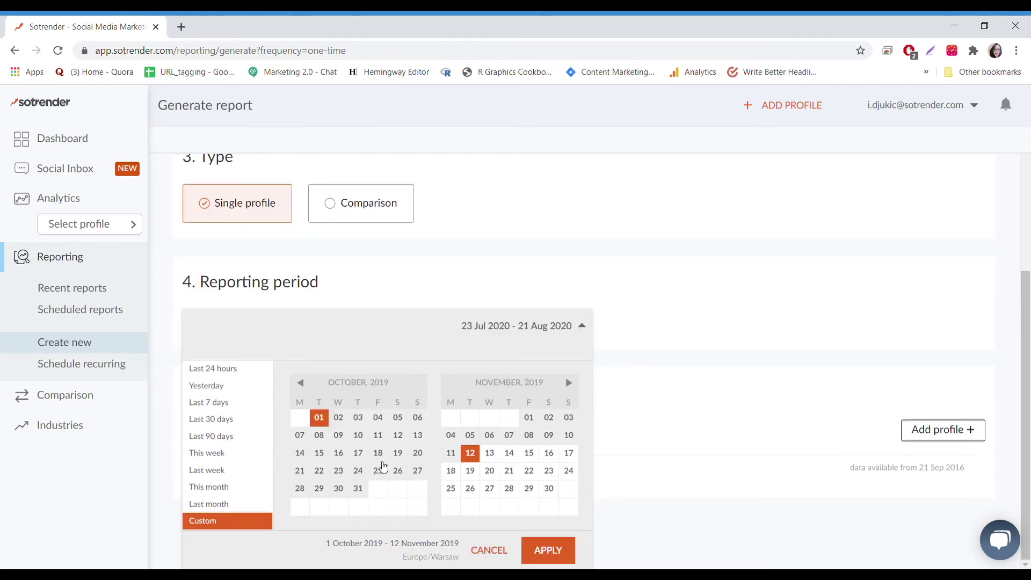
click(548, 550)
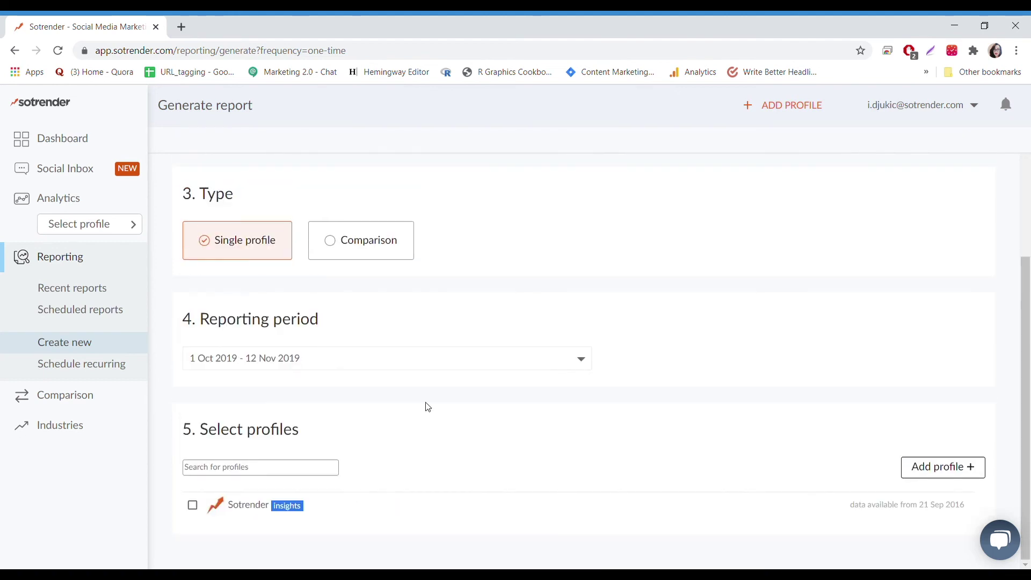
click(192, 505)
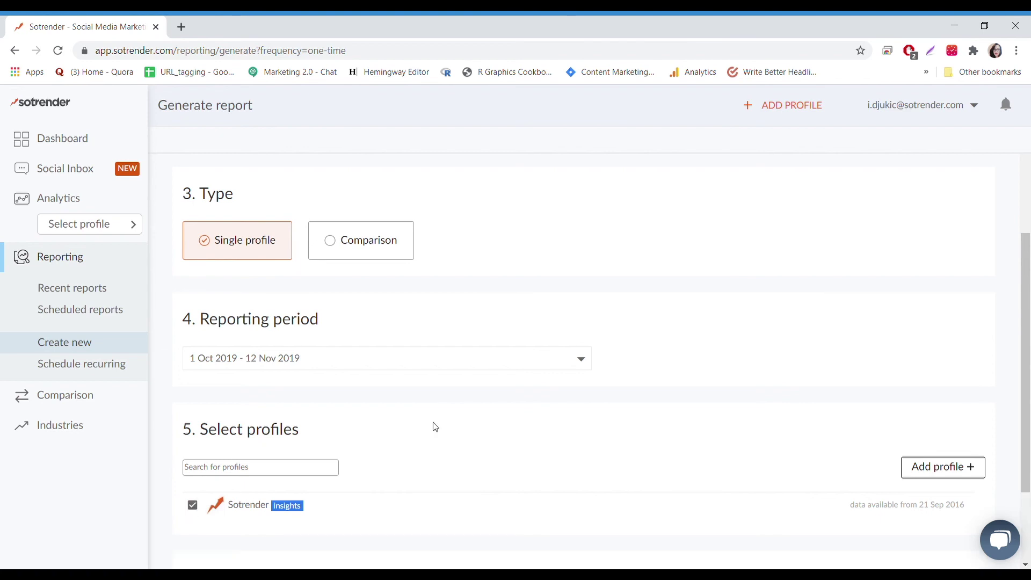
Choose PDF Report as the format and name it 'Sotrender report 2'
scroll(354, 456, down, 2)
click(265, 494)
scroll(265, 497, down, 1)
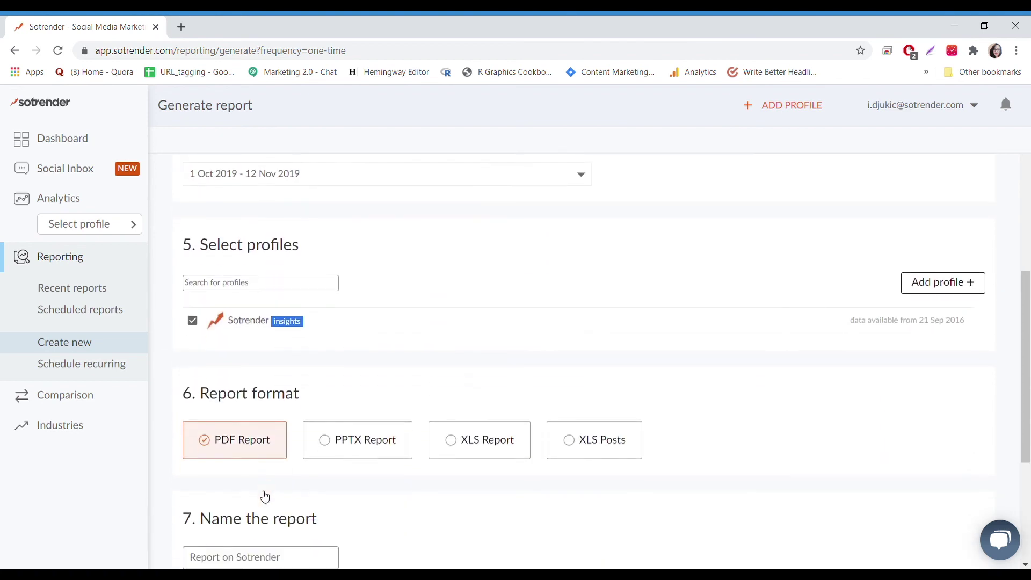
scroll(265, 497, down, 4)
click(253, 352)
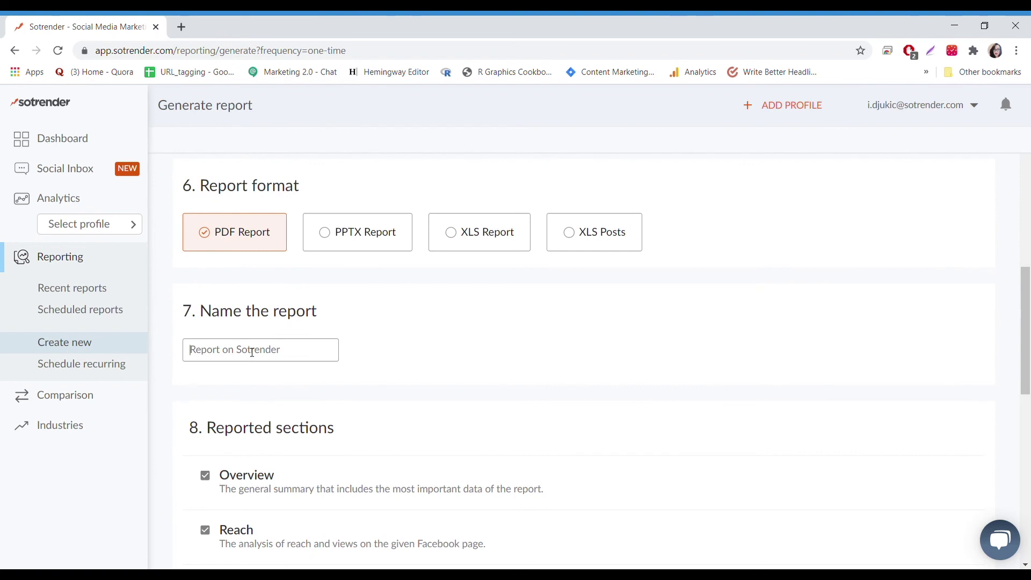
text(Sotrender report)
text( 2)
Tick Include tips and Include explanation of metrics
scroll(364, 376, down, 6)
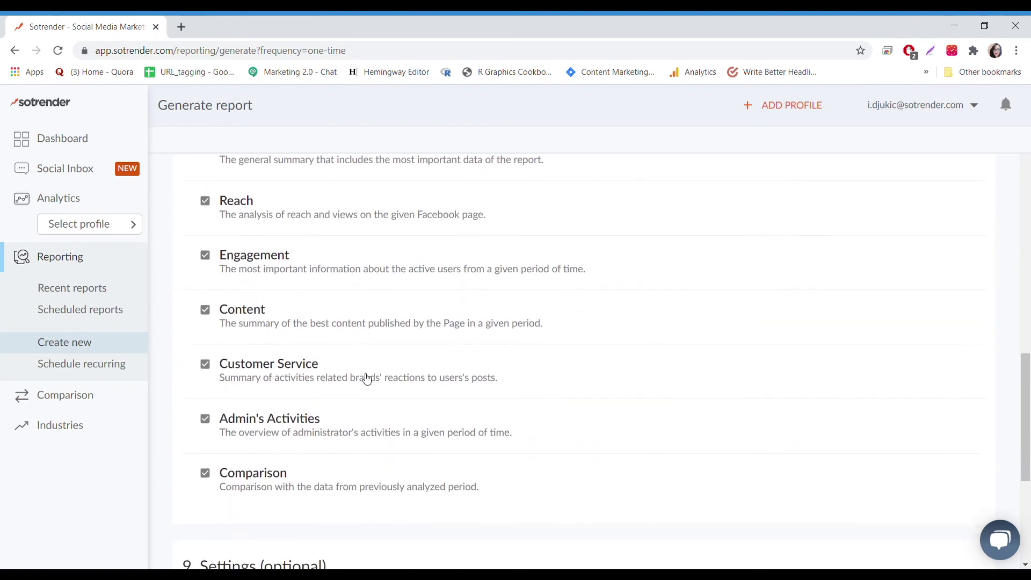
scroll(367, 380, down, 1)
scroll(365, 380, down, 4)
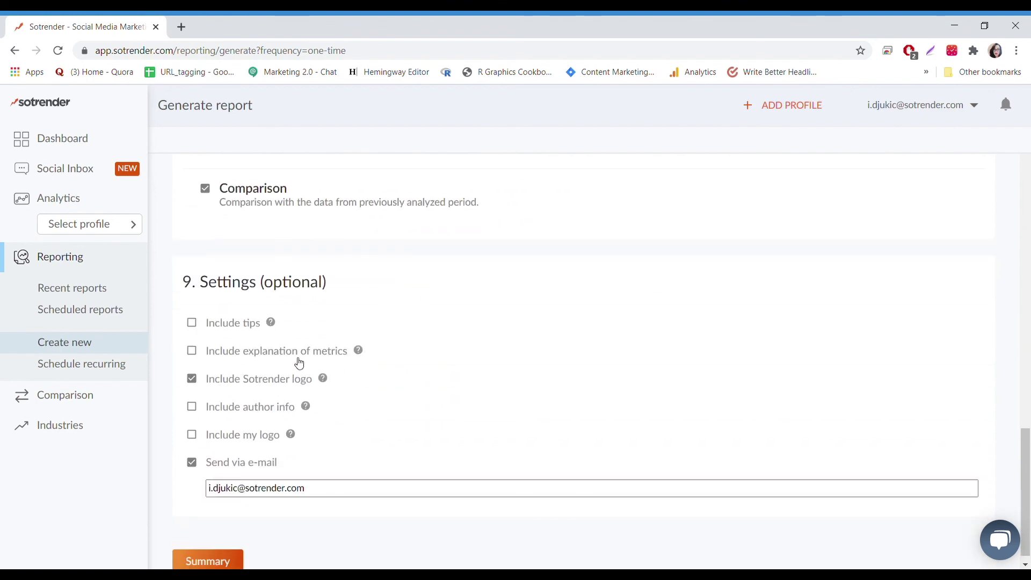
click(194, 324)
click(198, 357)
Review the report Summary, then generate the report
scroll(324, 414, down, 1)
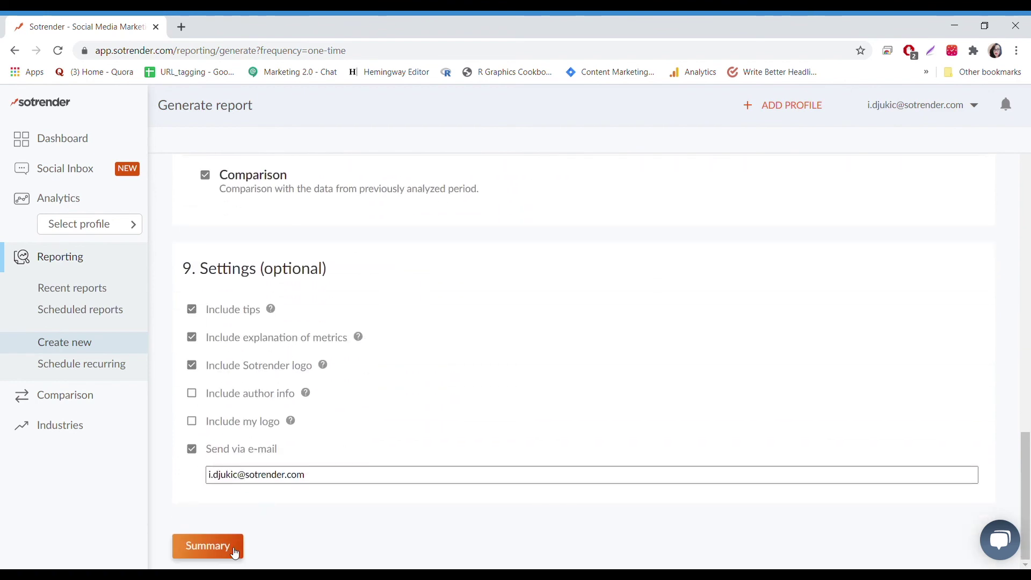
click(234, 552)
scroll(421, 215, down, 4)
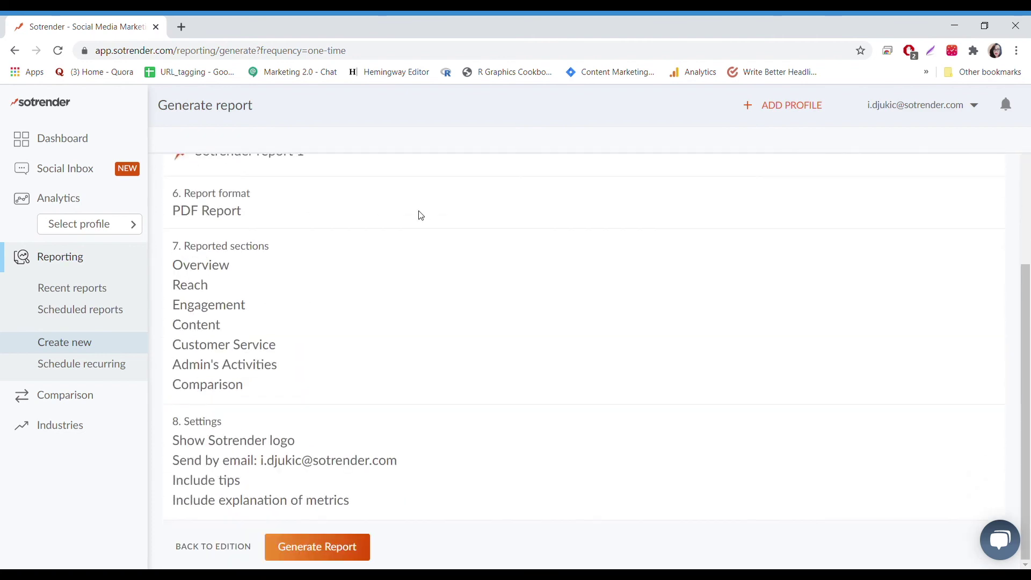
click(326, 545)
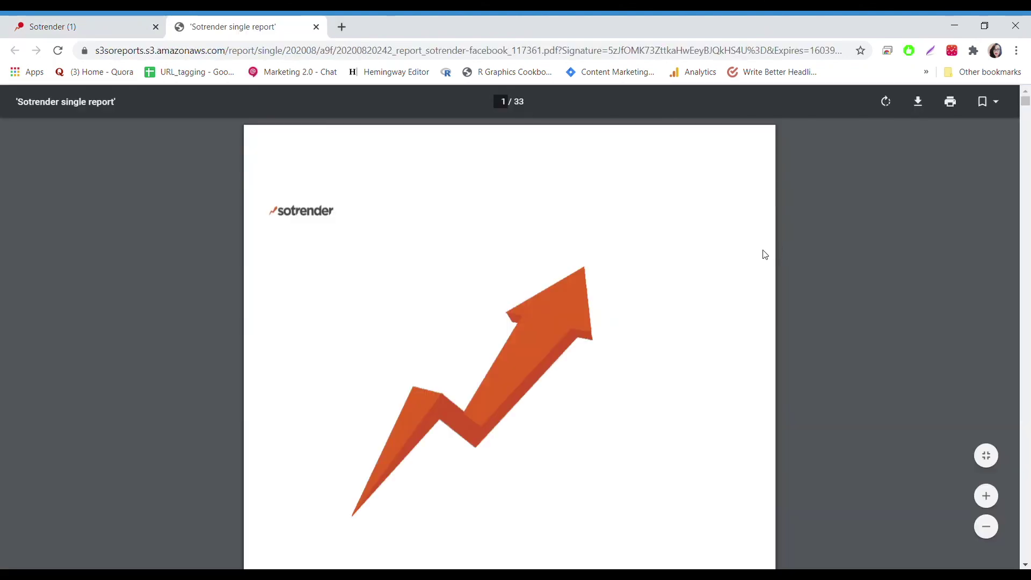
Scroll the PDF's title, Index and Overview pages to page 4, 'Reach and impressions'
scroll(768, 242, down, 7)
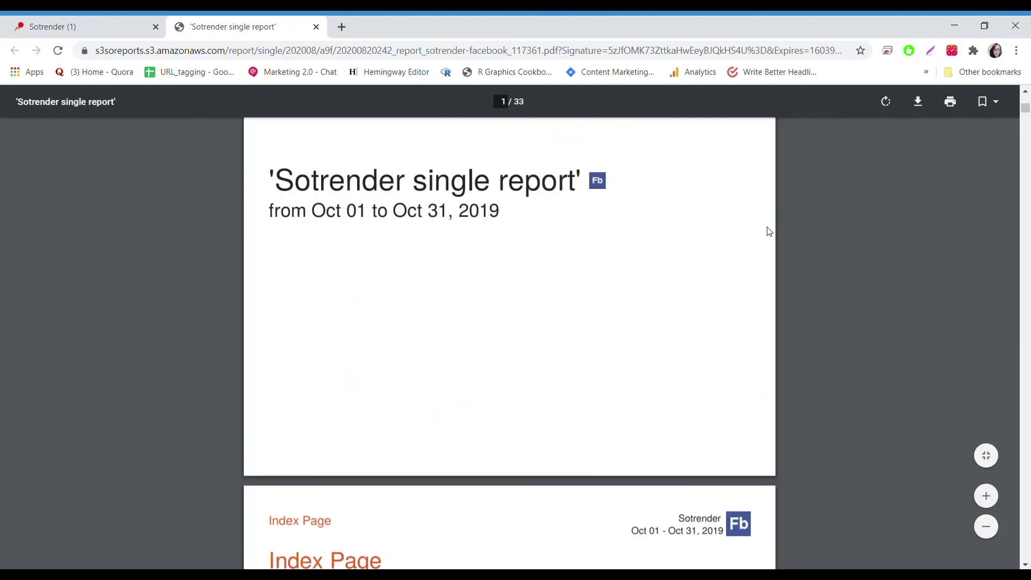
scroll(768, 231, down, 7)
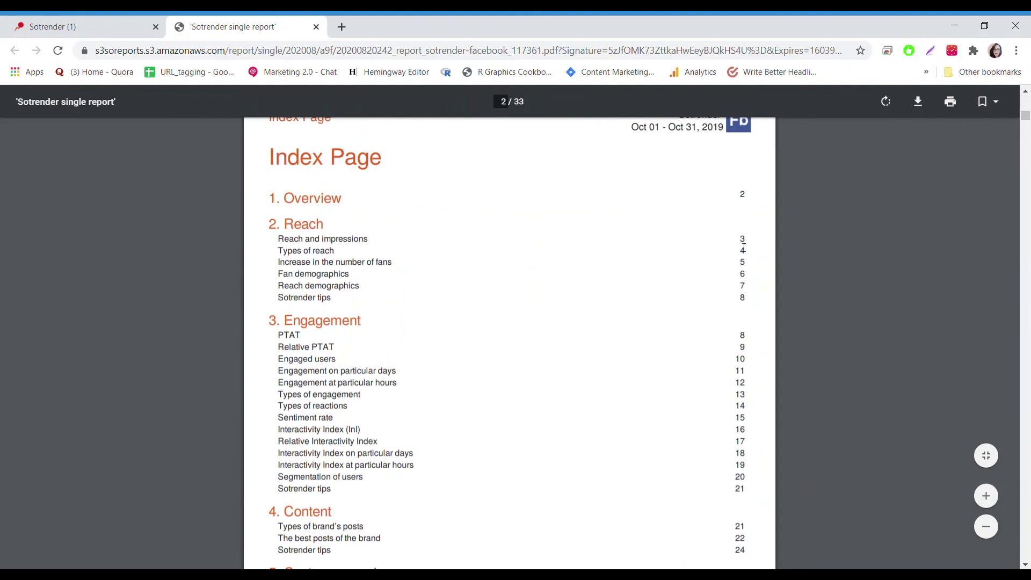
scroll(630, 274, down, 14)
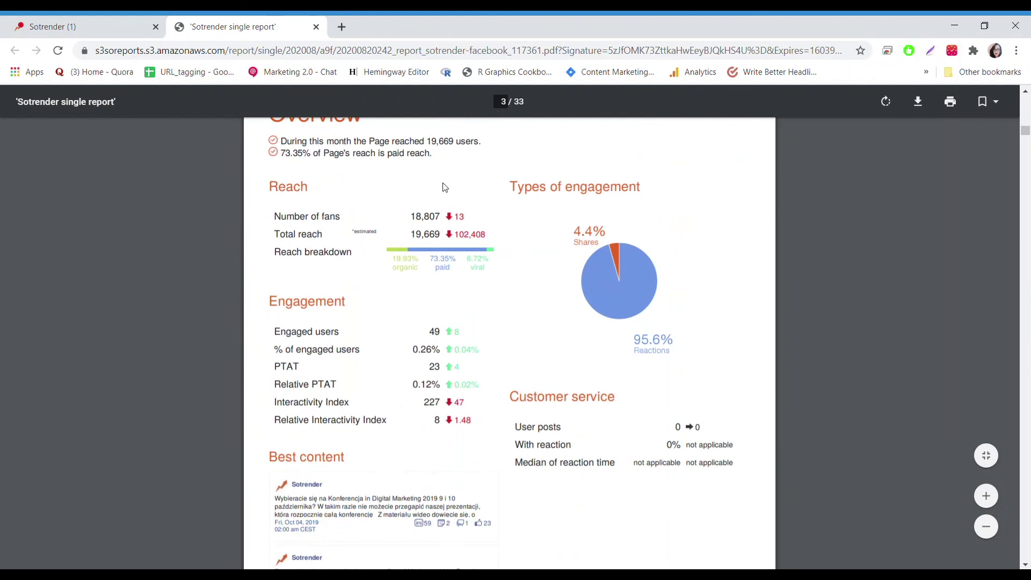
scroll(470, 198, down, 1)
scroll(472, 198, down, 1)
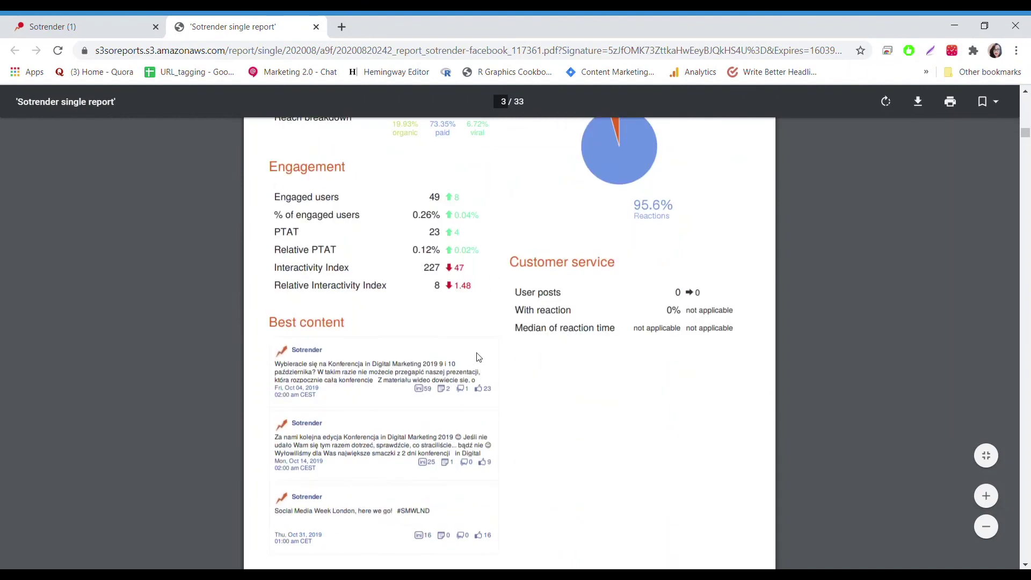
scroll(580, 310, down, 8)
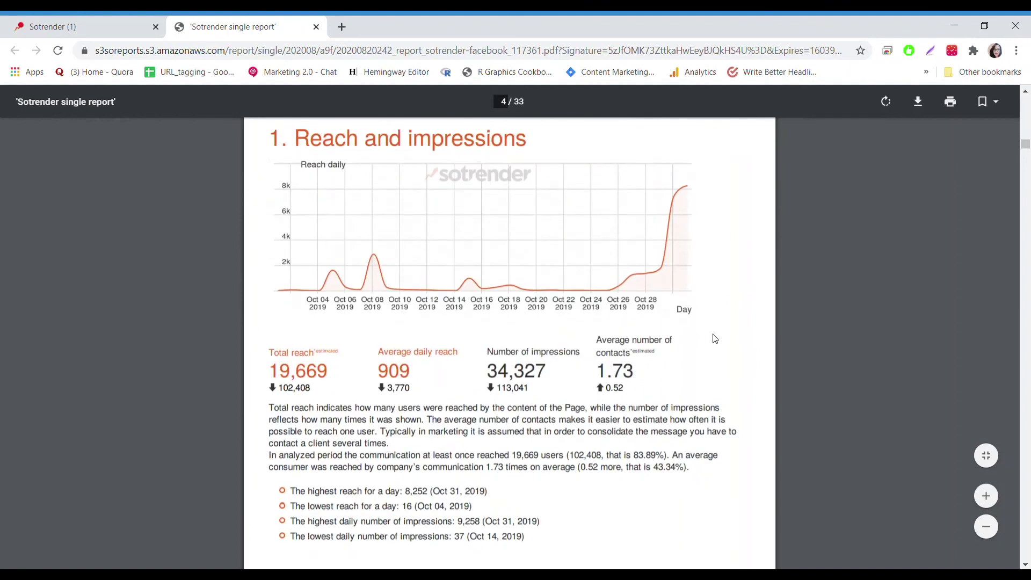
Scroll the PDF on to page 5, 'Types of reach'
scroll(715, 338, down, 11)
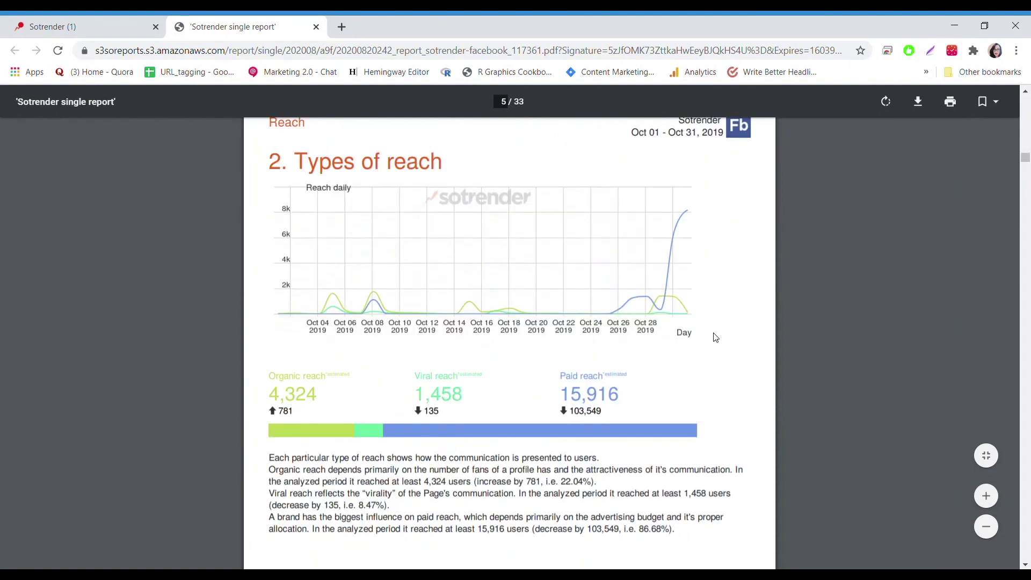